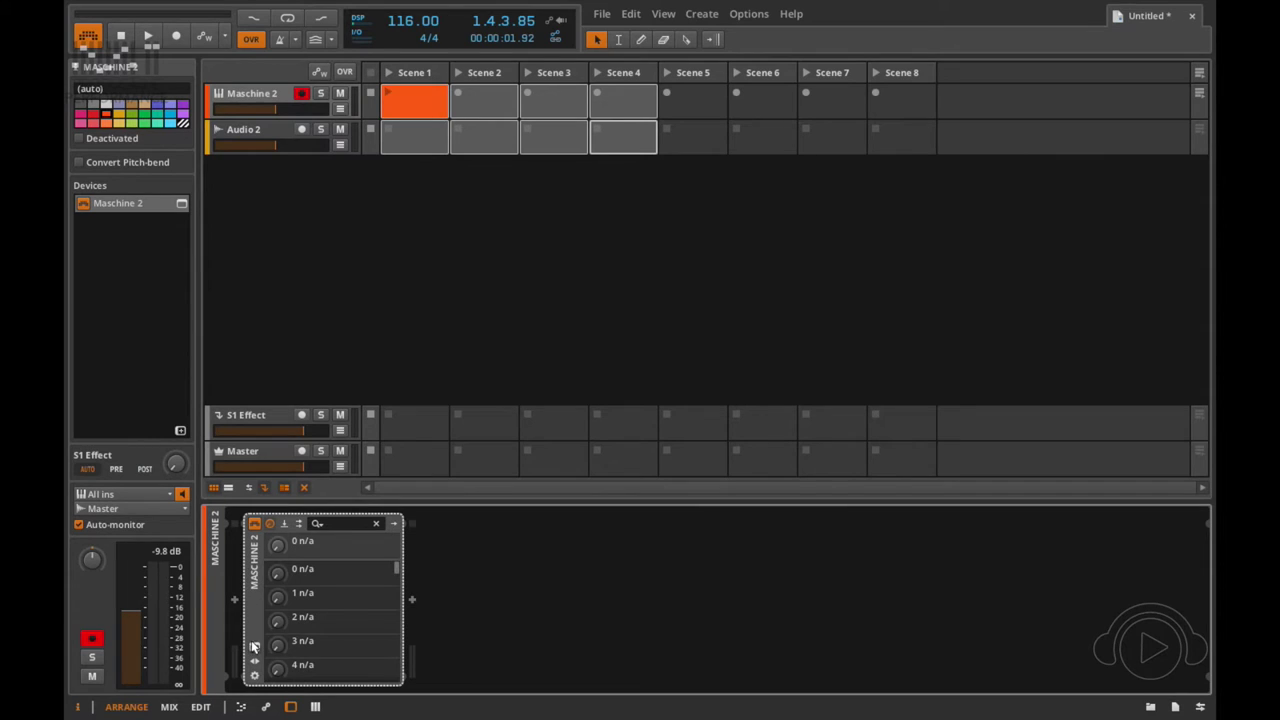
# Step: Open the Maschine 2 plug-in window and play back Scene 1 of the Glock The Party project
pyautogui.click(254, 647)
pyautogui.moveTo(484, 150); pyautogui.dragTo(510, 157)
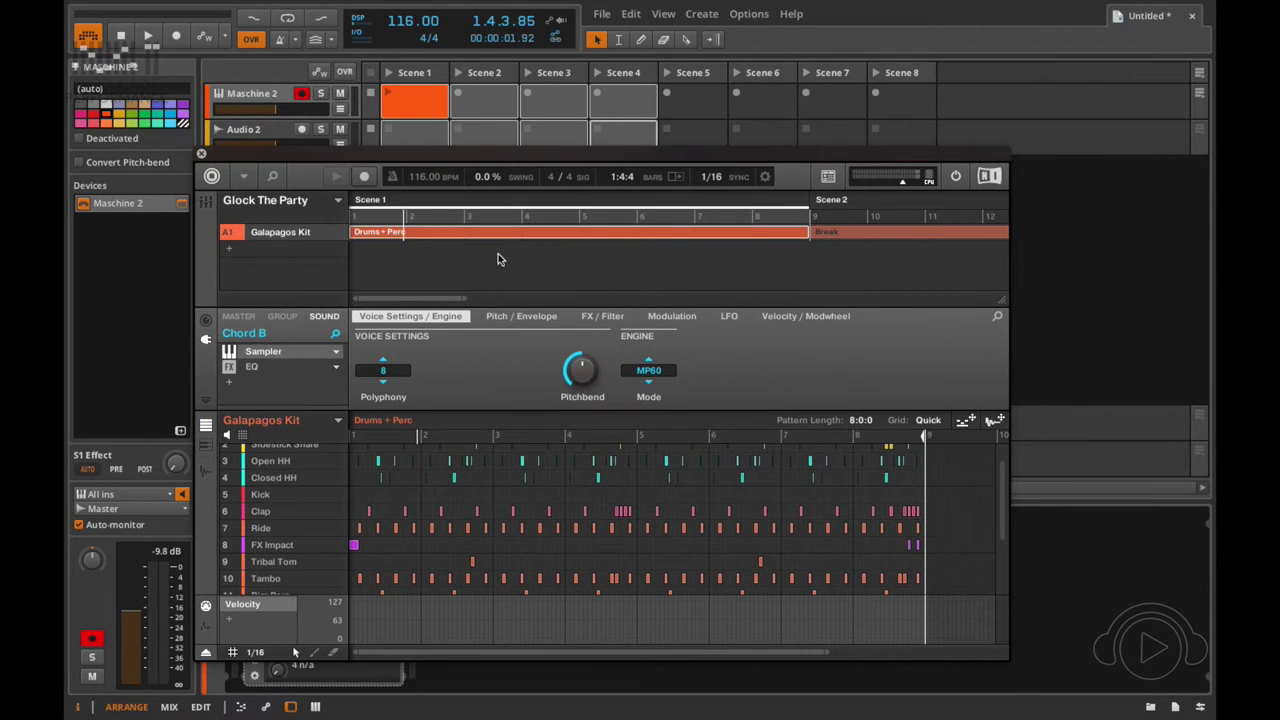
pyautogui.moveTo(439, 298); pyautogui.dragTo(439, 235)
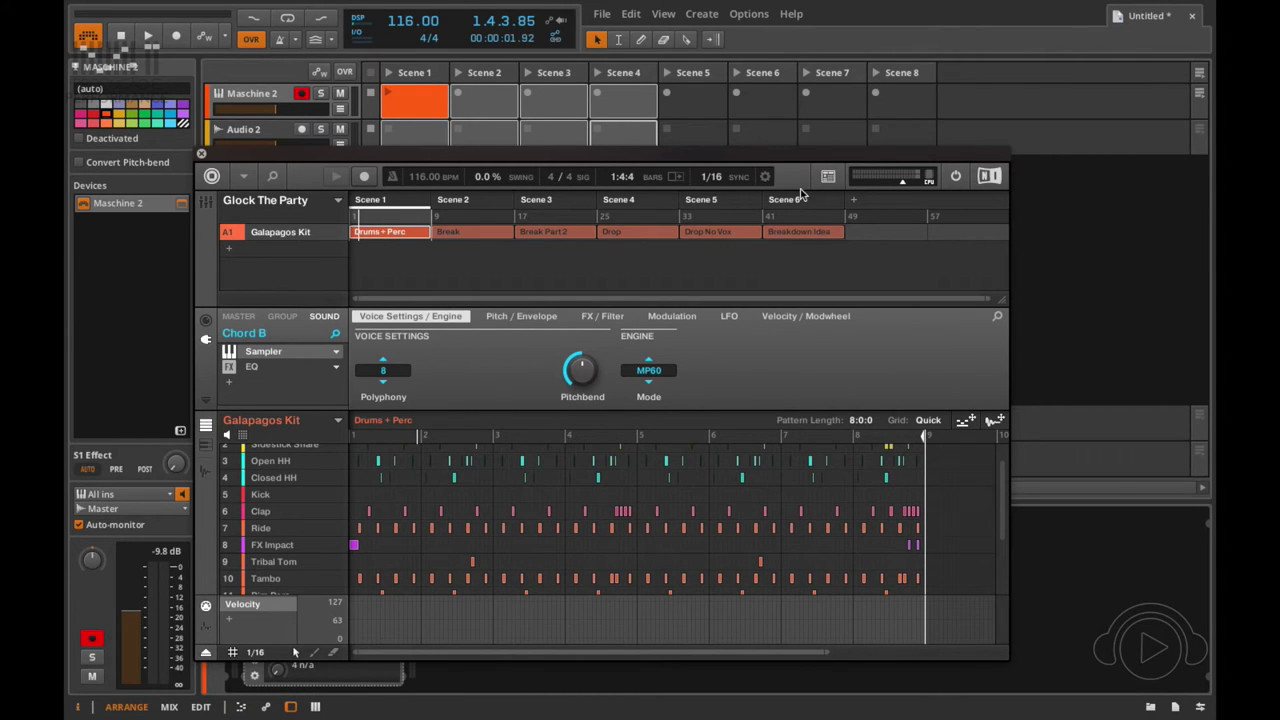
pyautogui.press('space')
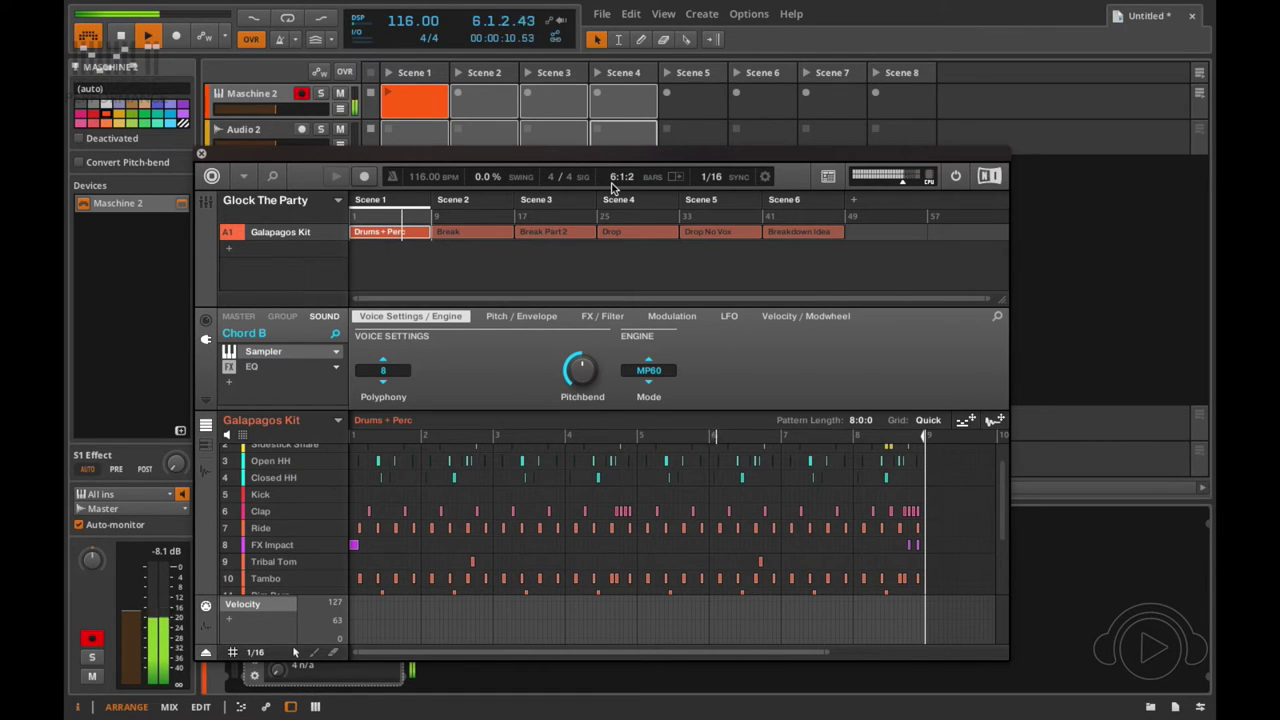
pyautogui.press('space')
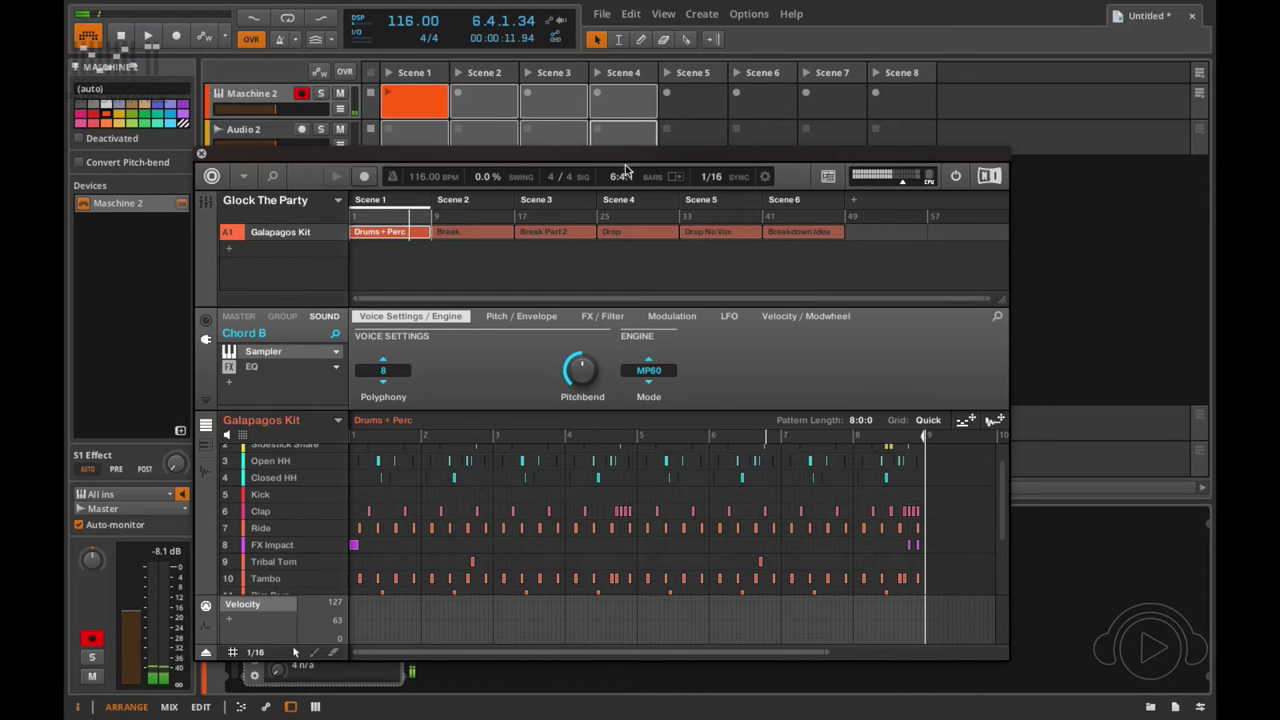
pyautogui.moveTo(620, 154); pyautogui.dragTo(602, 165)
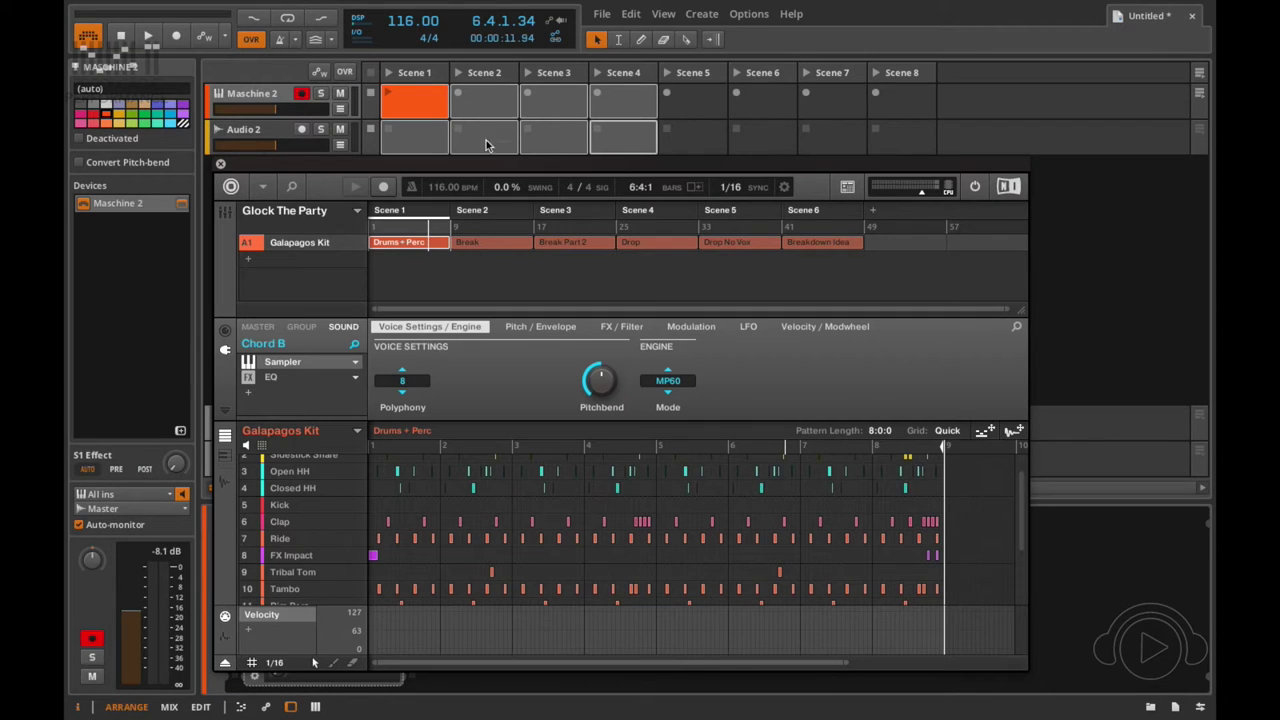
pyautogui.doubleClick(428, 137)
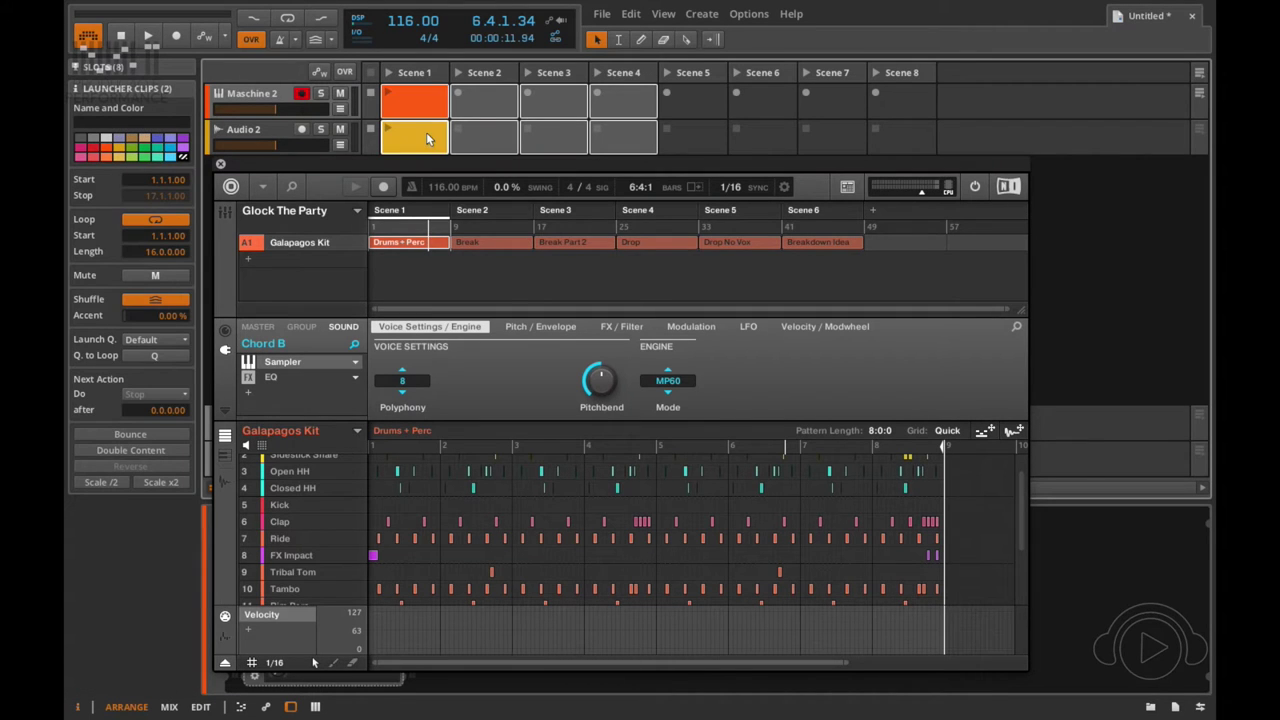
pyautogui.click(221, 164)
pyautogui.doubleClick(391, 138)
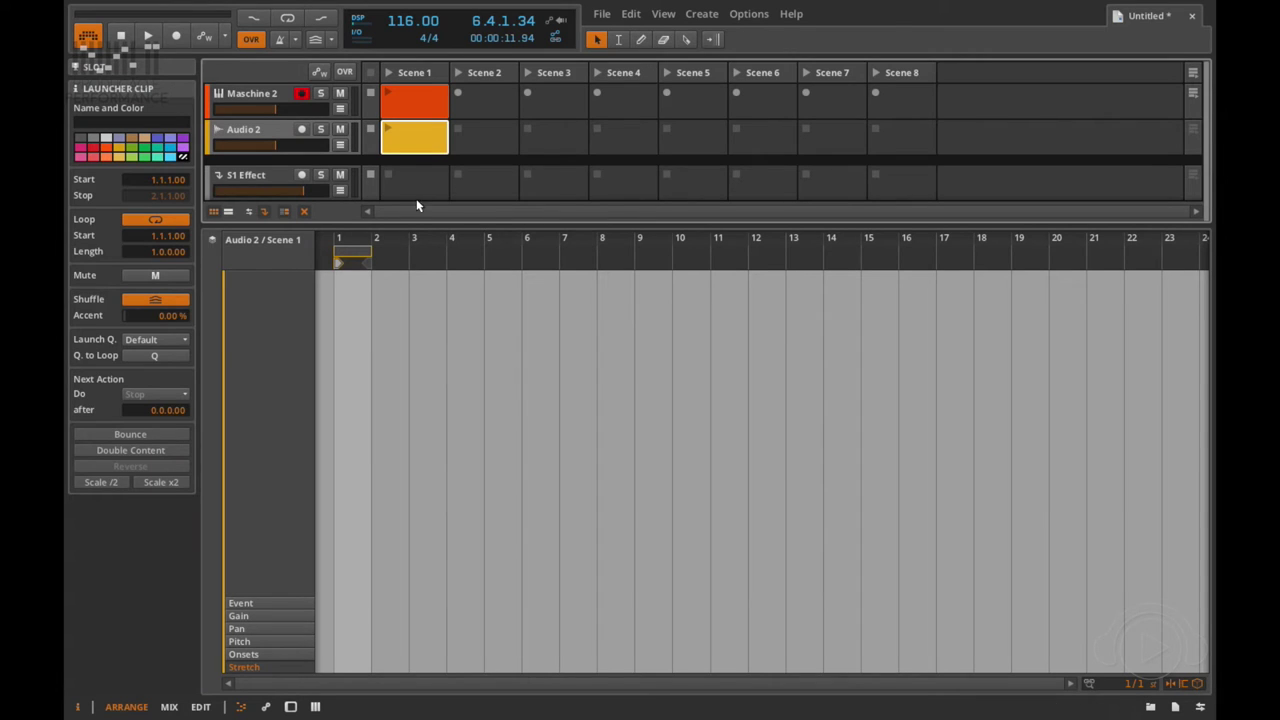
pyautogui.moveTo(423, 225); pyautogui.dragTo(425, 548)
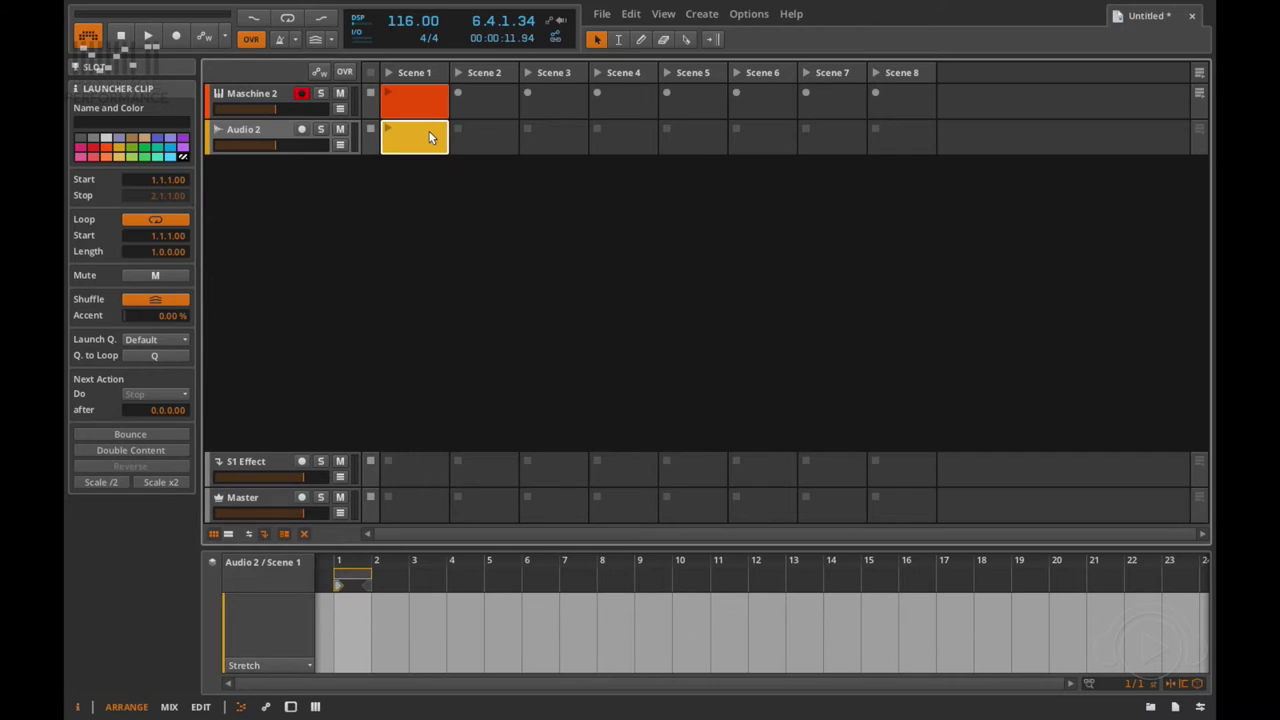
pyautogui.press('Delete')
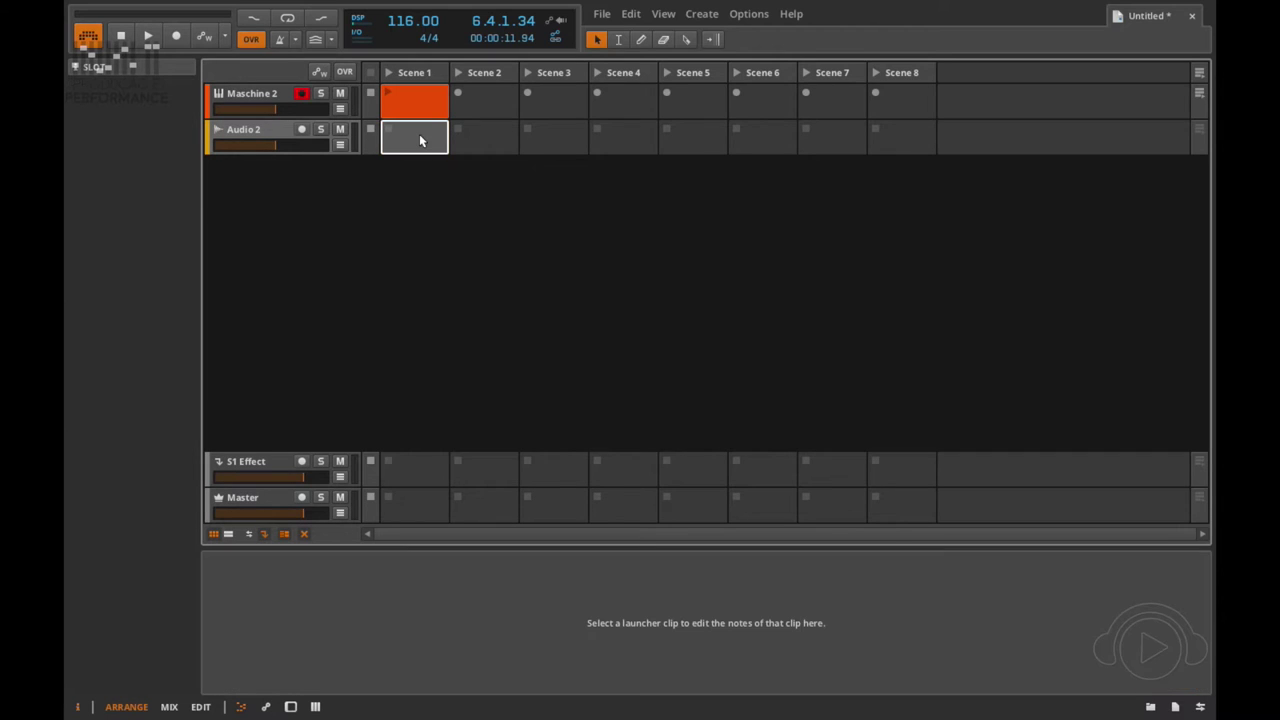
# Step: Reopen the Maschine 2 plug-in window from its track and fit all six scenes in the arranger view
pyautogui.click(268, 93)
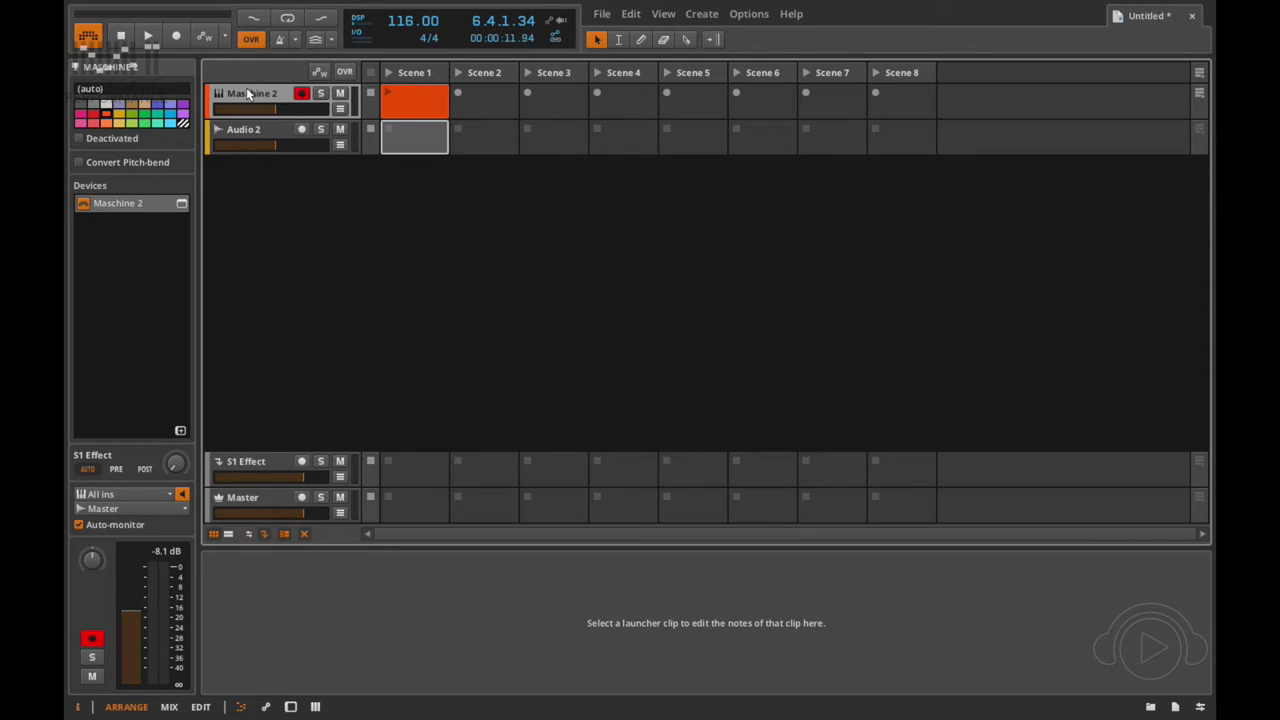
pyautogui.click(419, 94)
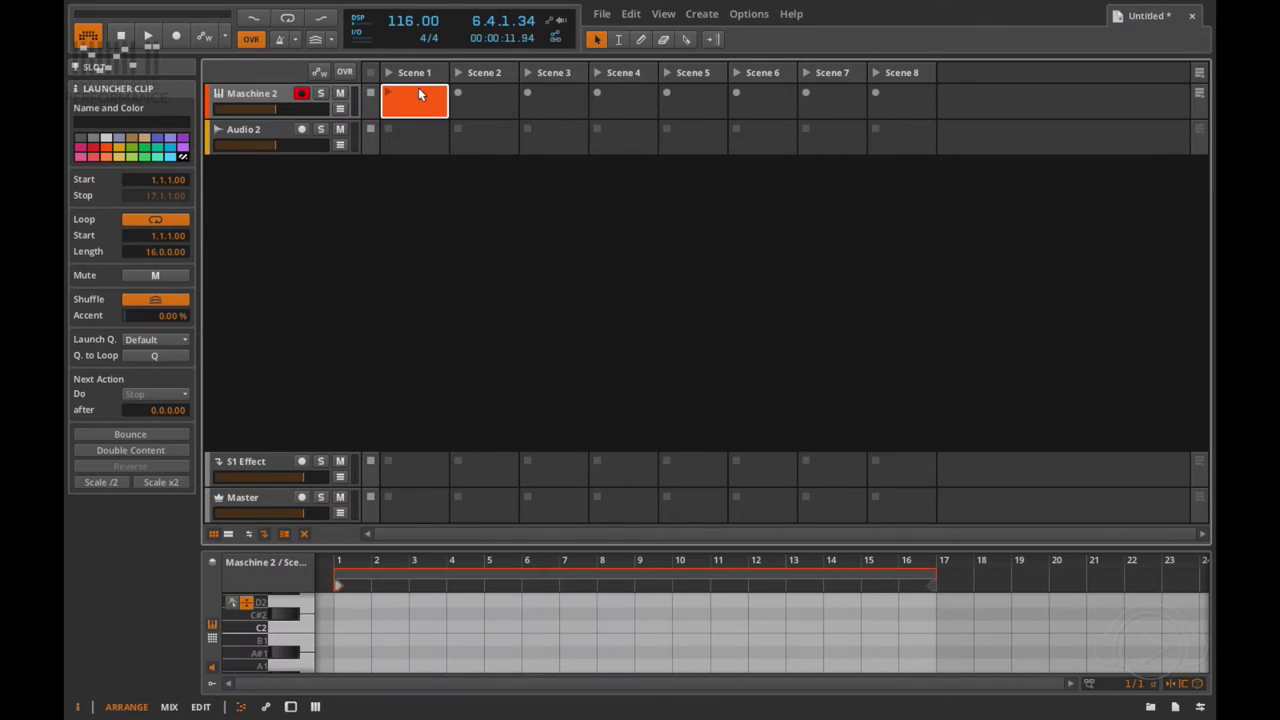
pyautogui.click(250, 96)
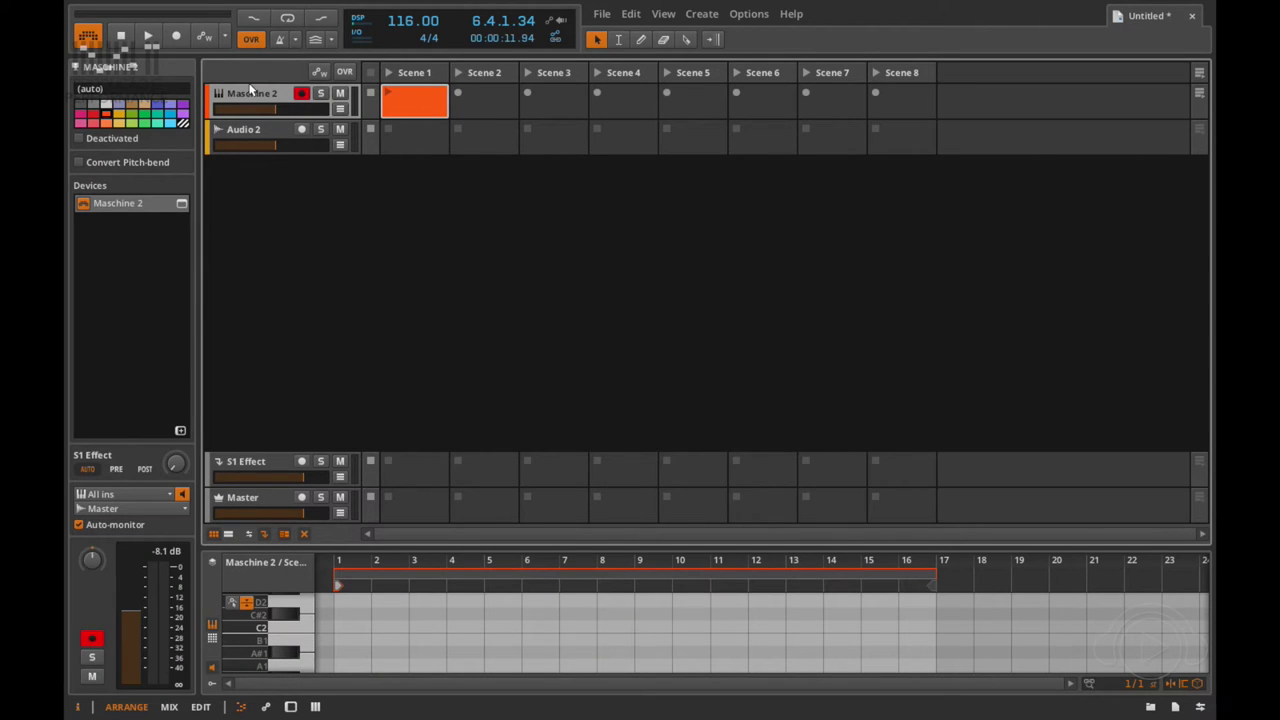
pyautogui.doubleClick(251, 90)
pyautogui.click(253, 650)
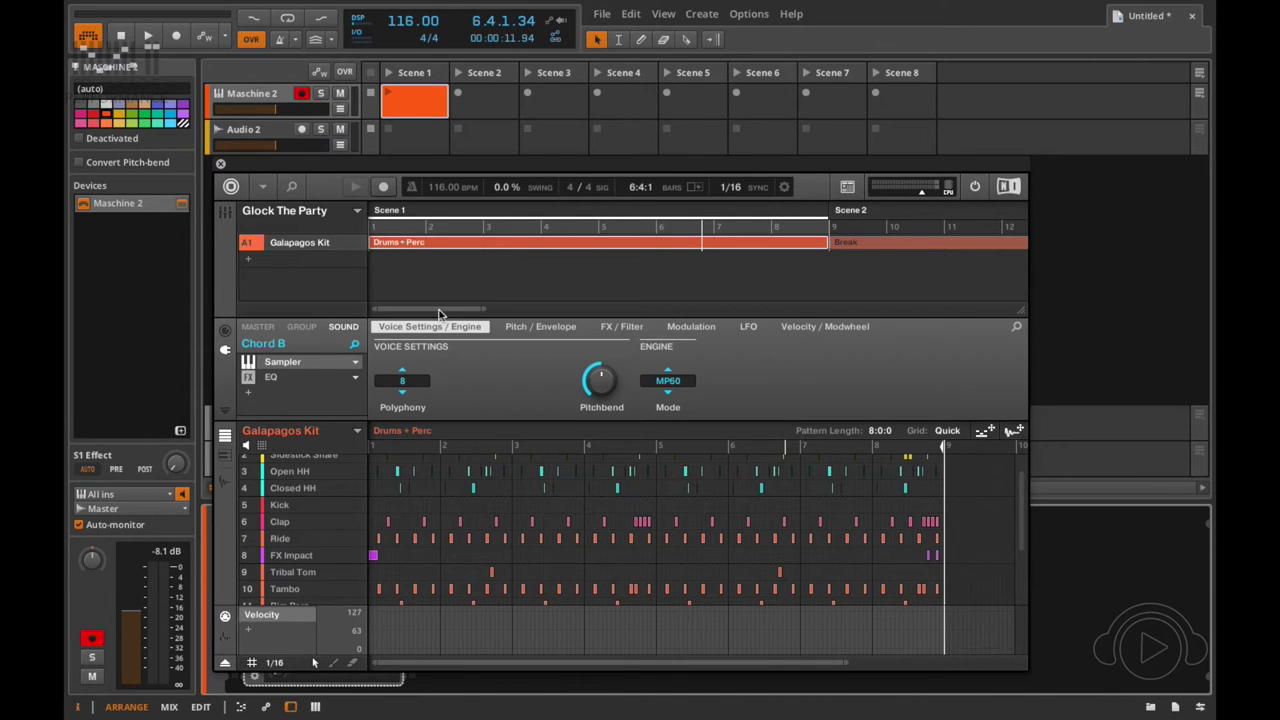
pyautogui.moveTo(430, 309); pyautogui.dragTo(435, 312)
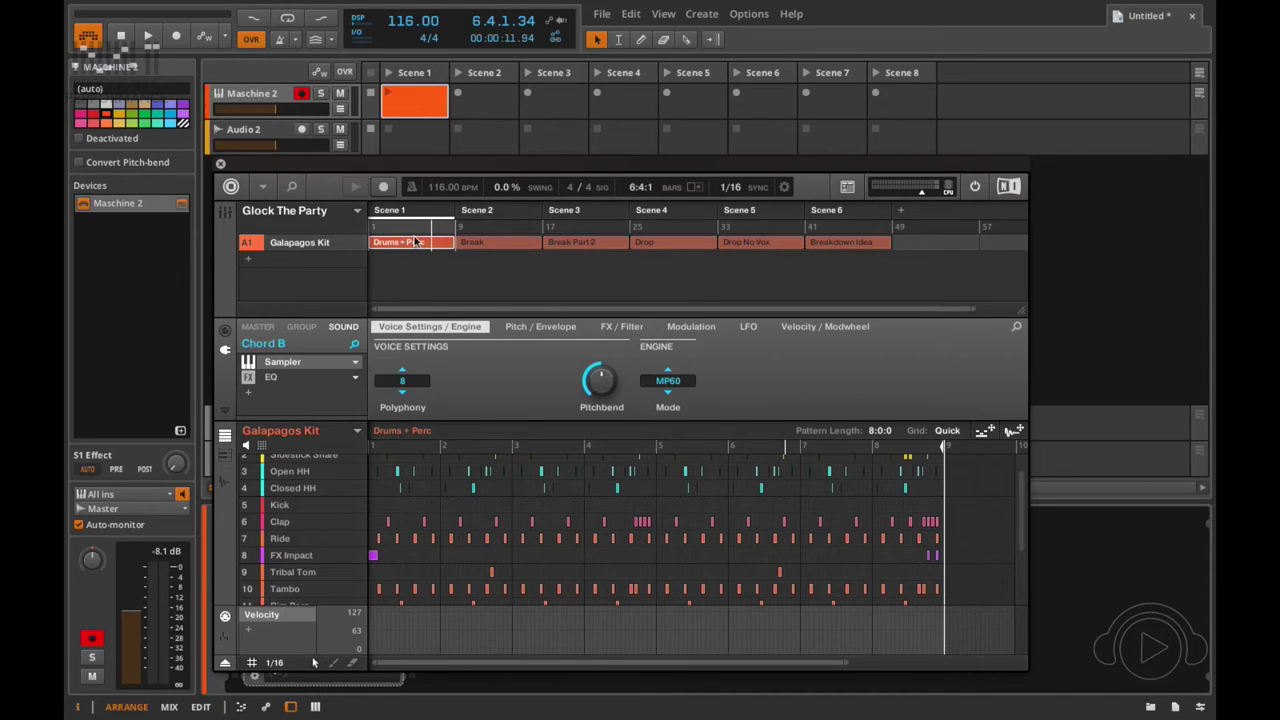
# Step: Try channel 16 for Maschine's MIDI Scene Change and set it back to channel 1
pyautogui.click(786, 189)
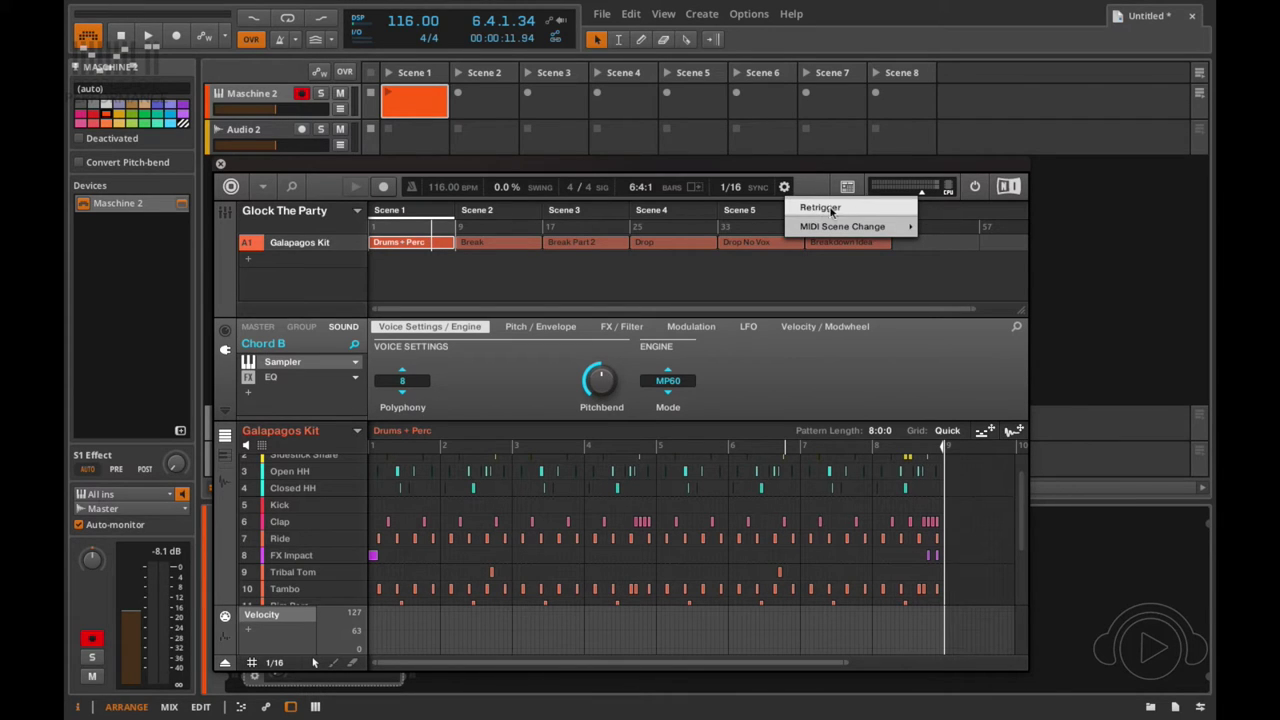
pyautogui.moveTo(868, 226)
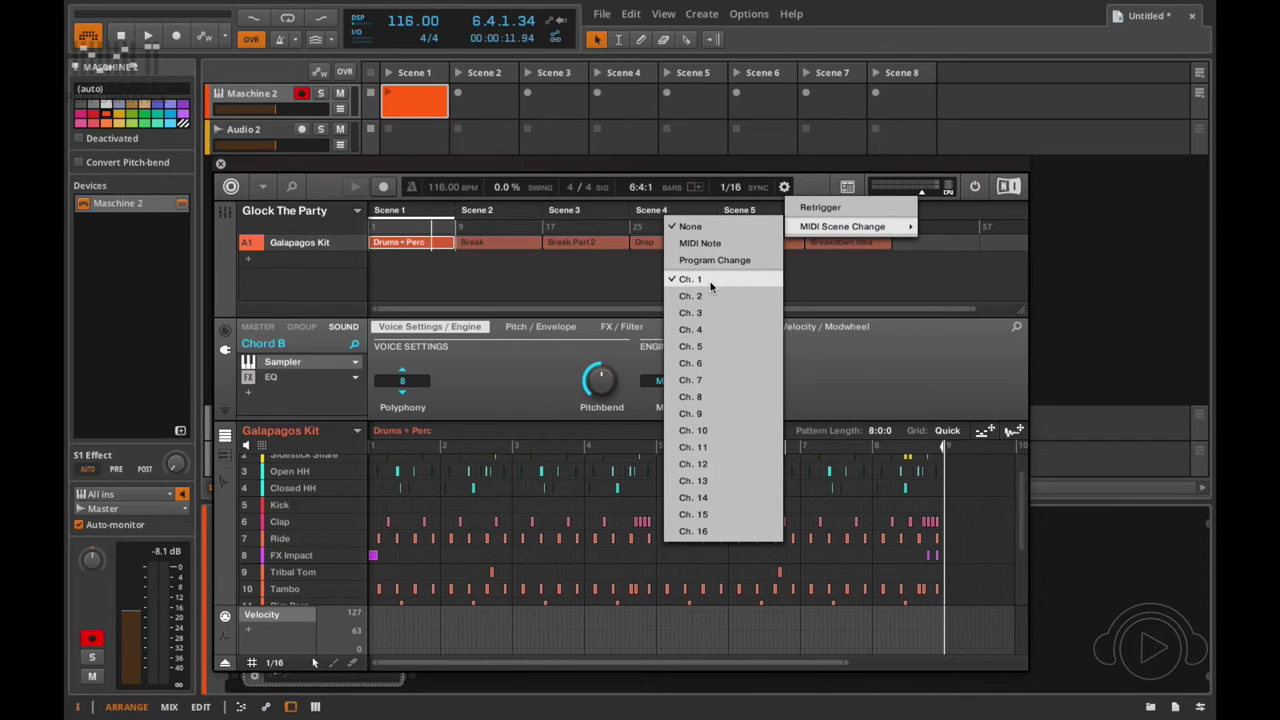
pyautogui.click(705, 532)
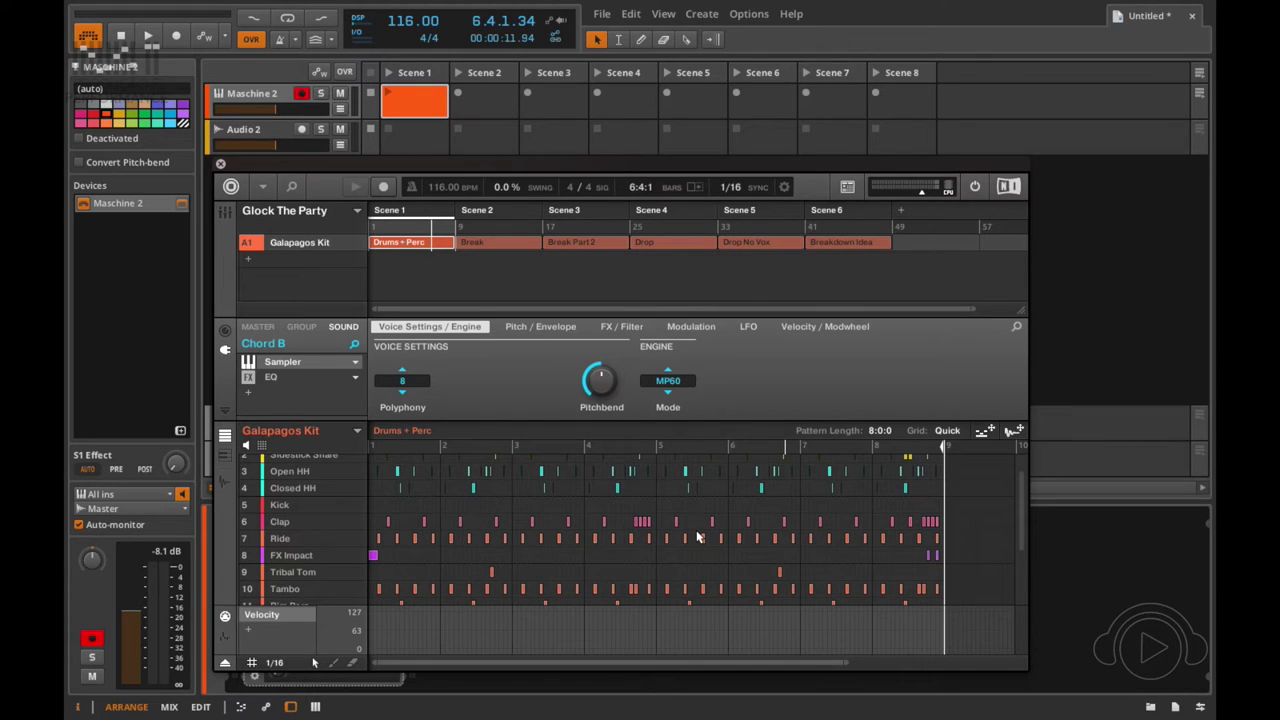
pyautogui.click(785, 188)
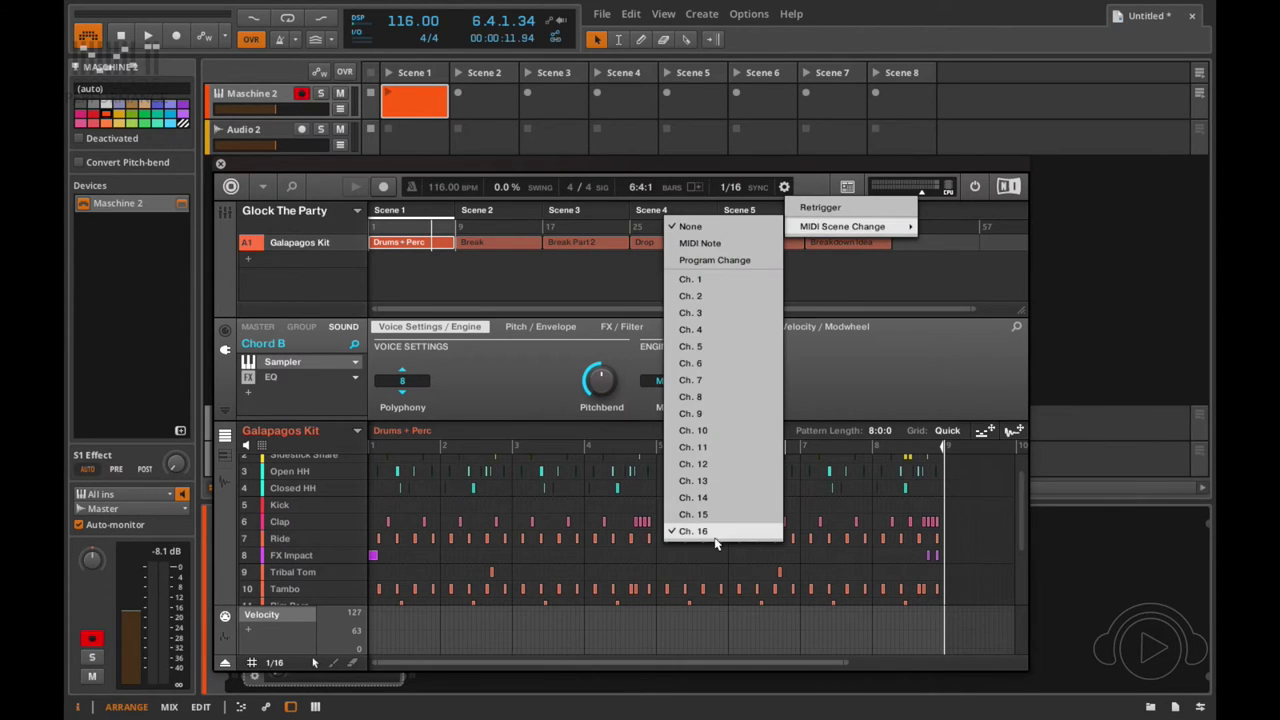
pyautogui.click(691, 279)
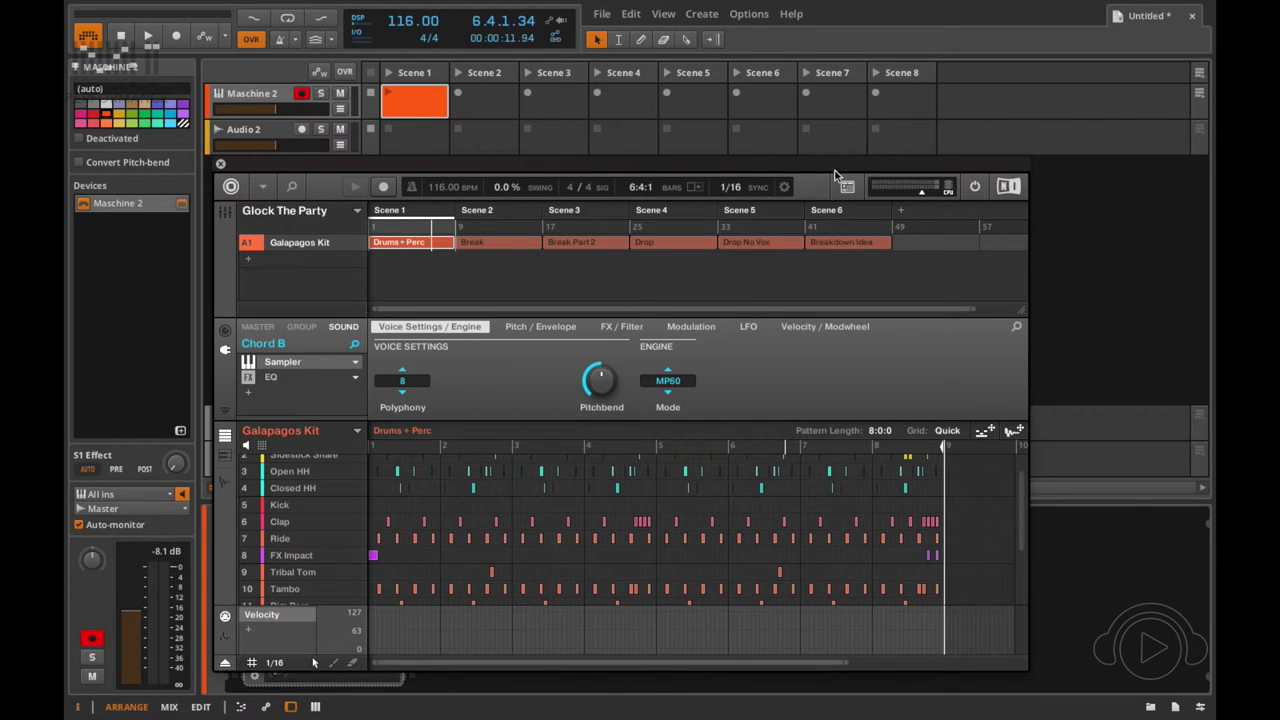
# Step: Set Maschine's MIDI Scene Change source to MIDI Note
pyautogui.click(785, 188)
pyautogui.moveTo(820, 226)
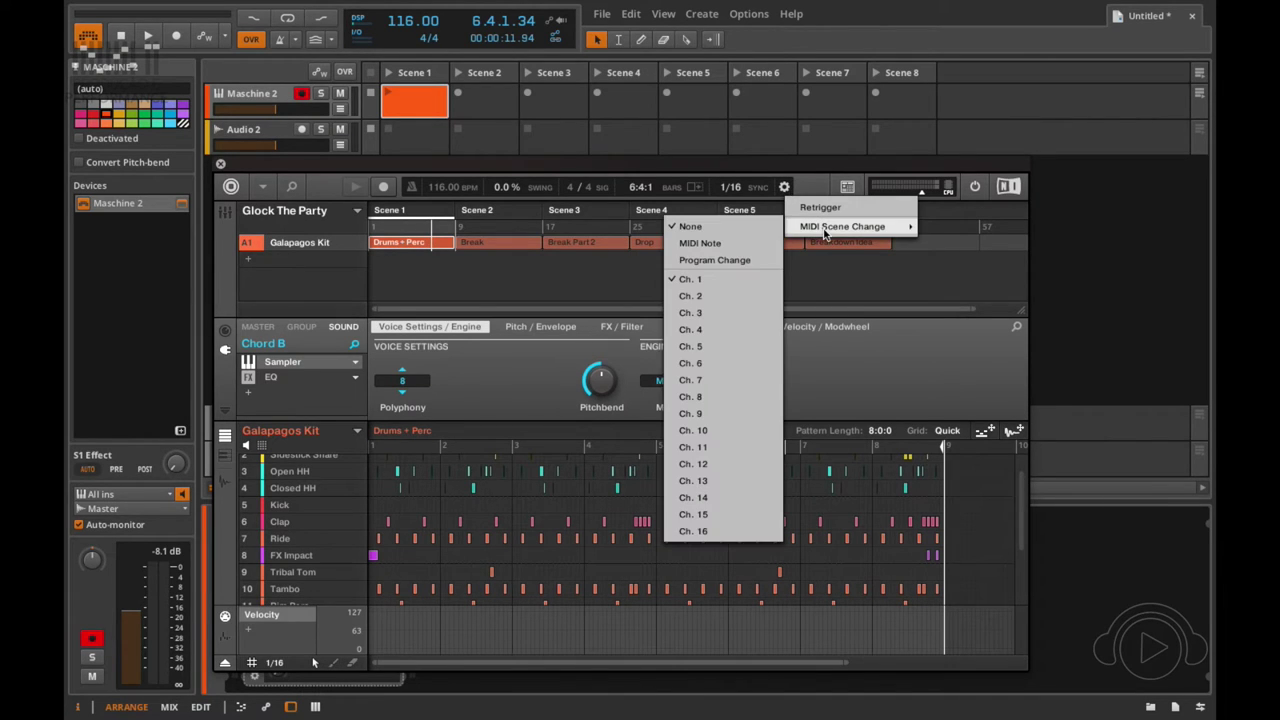
pyautogui.click(713, 245)
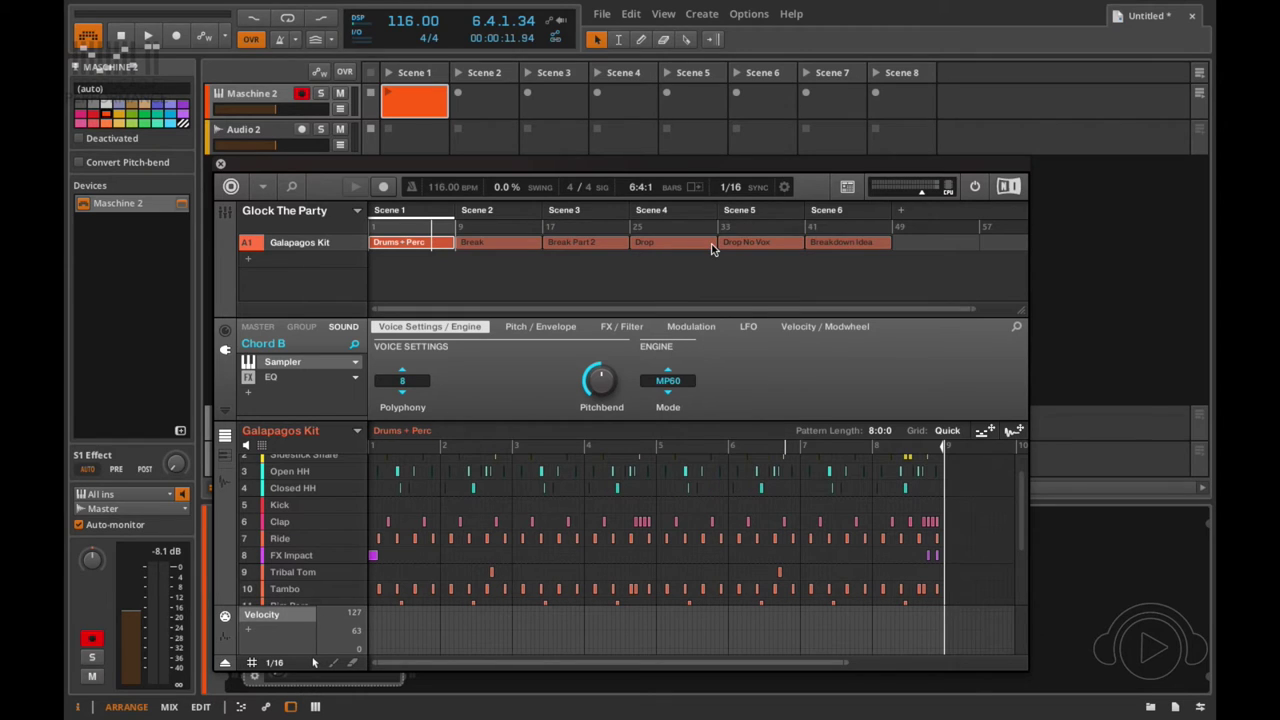
pyautogui.click(784, 187)
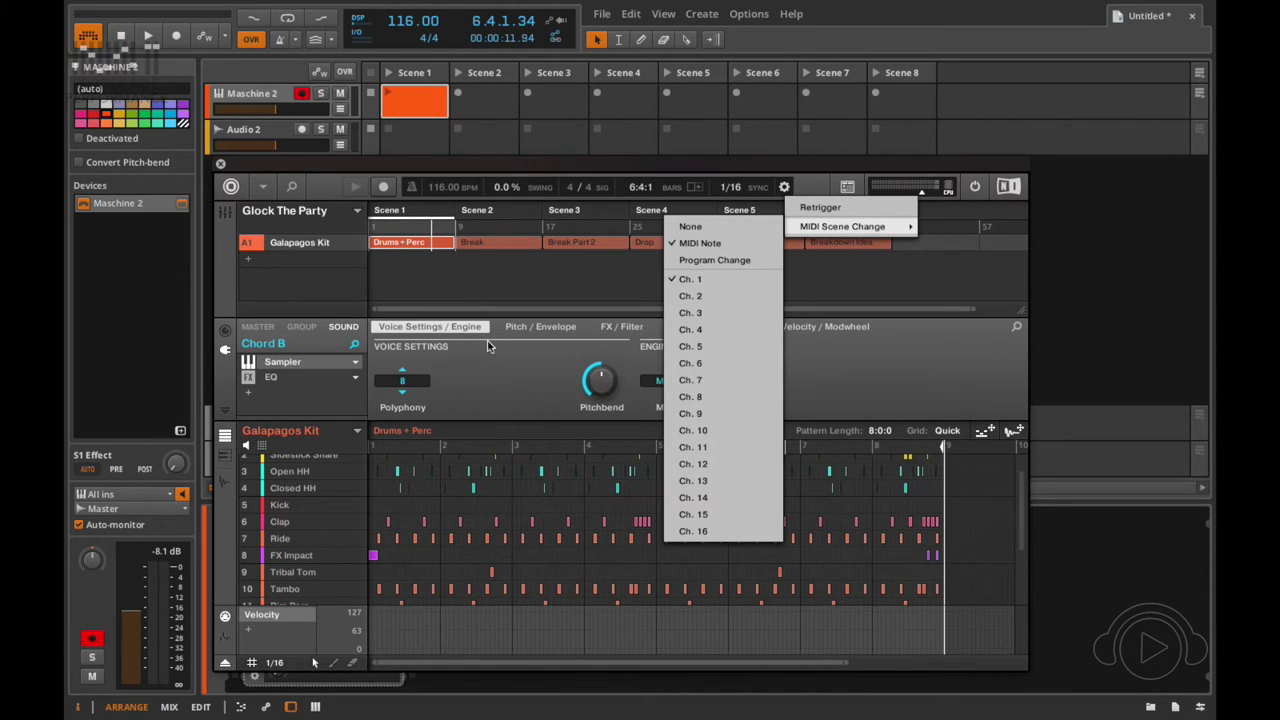
pyautogui.click(539, 418)
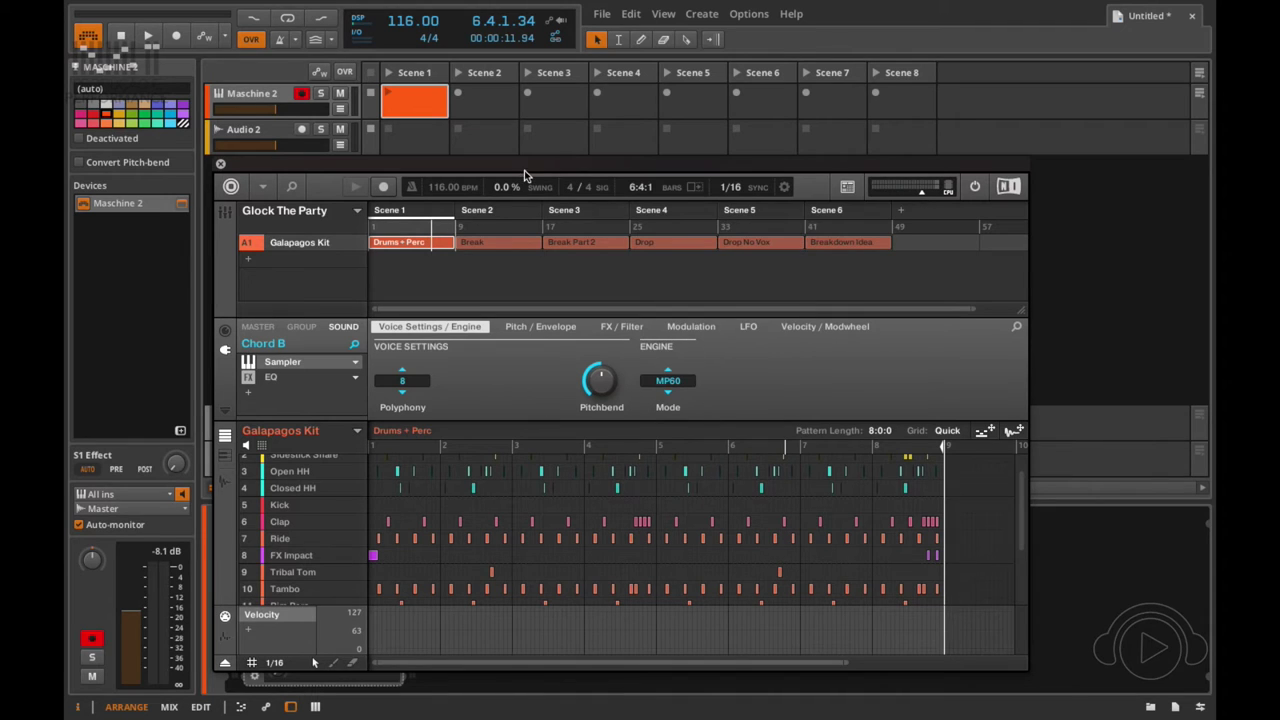
# Step: Select the Maschine 2 clip in Scene 1 and check the plug-in's MIDI Scene Change options
pyautogui.moveTo(553, 159); pyautogui.dragTo(651, 131)
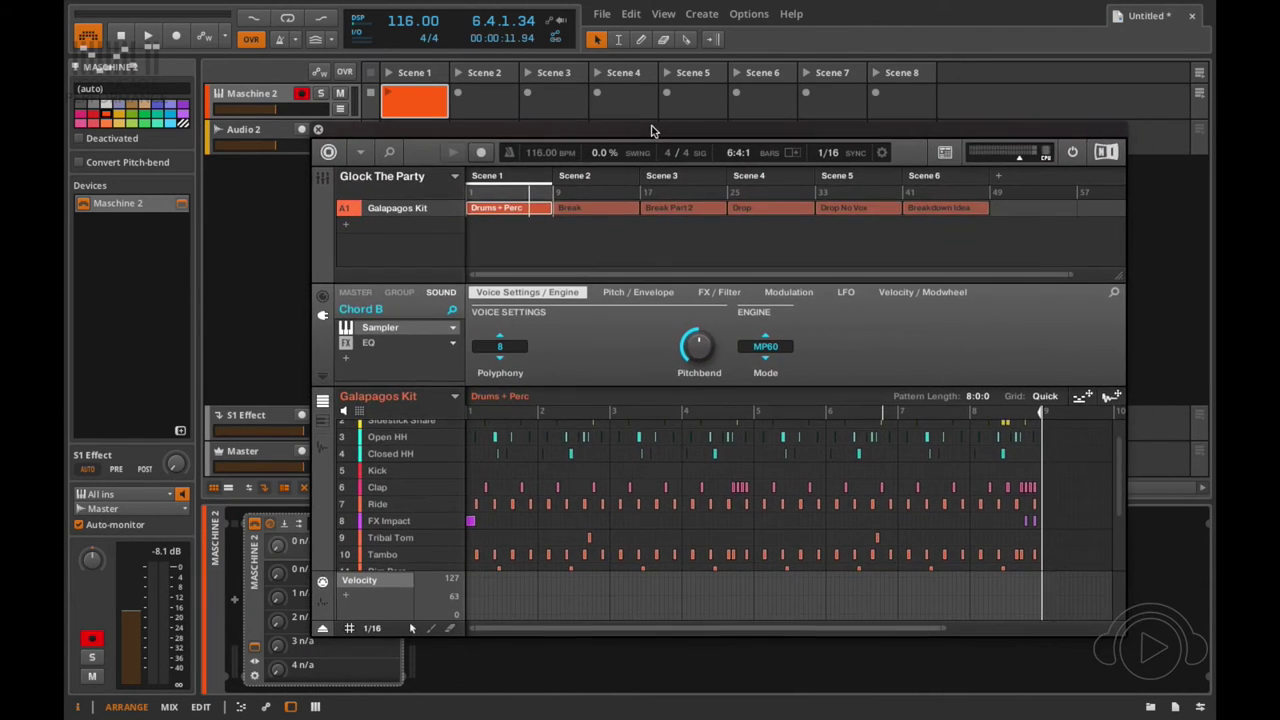
pyautogui.click(415, 92)
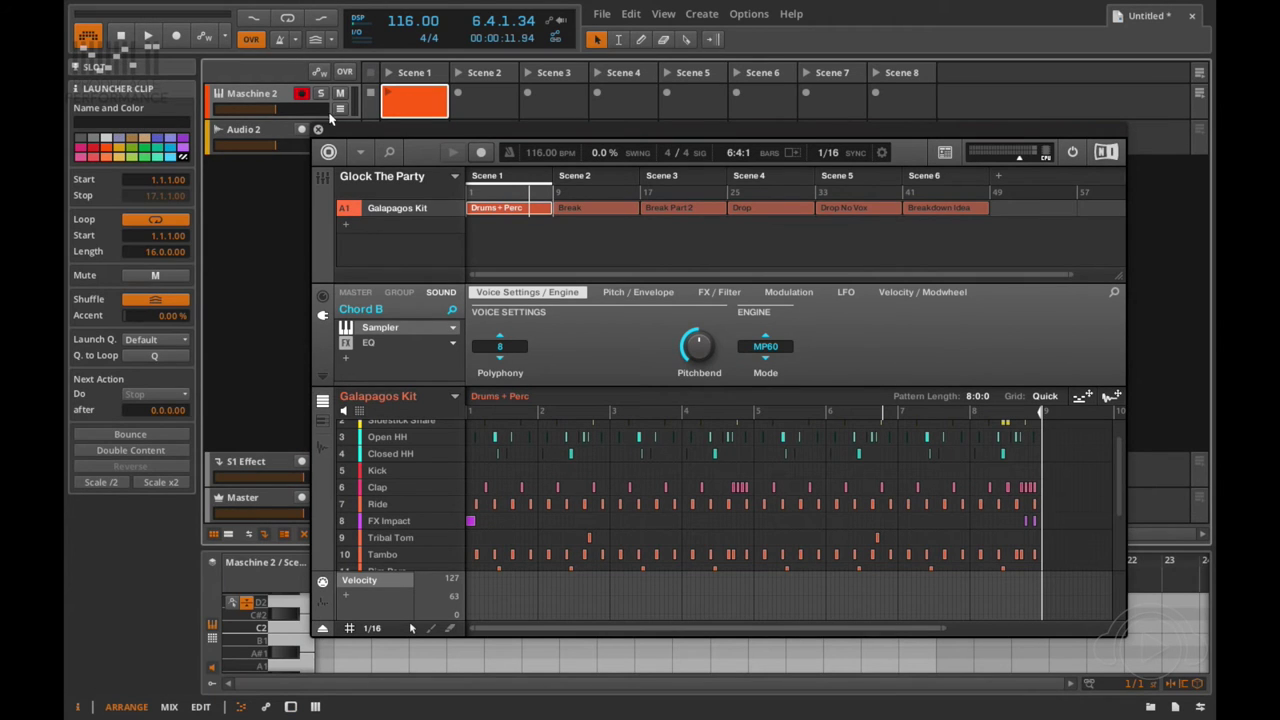
pyautogui.moveTo(362, 129); pyautogui.dragTo(307, 105)
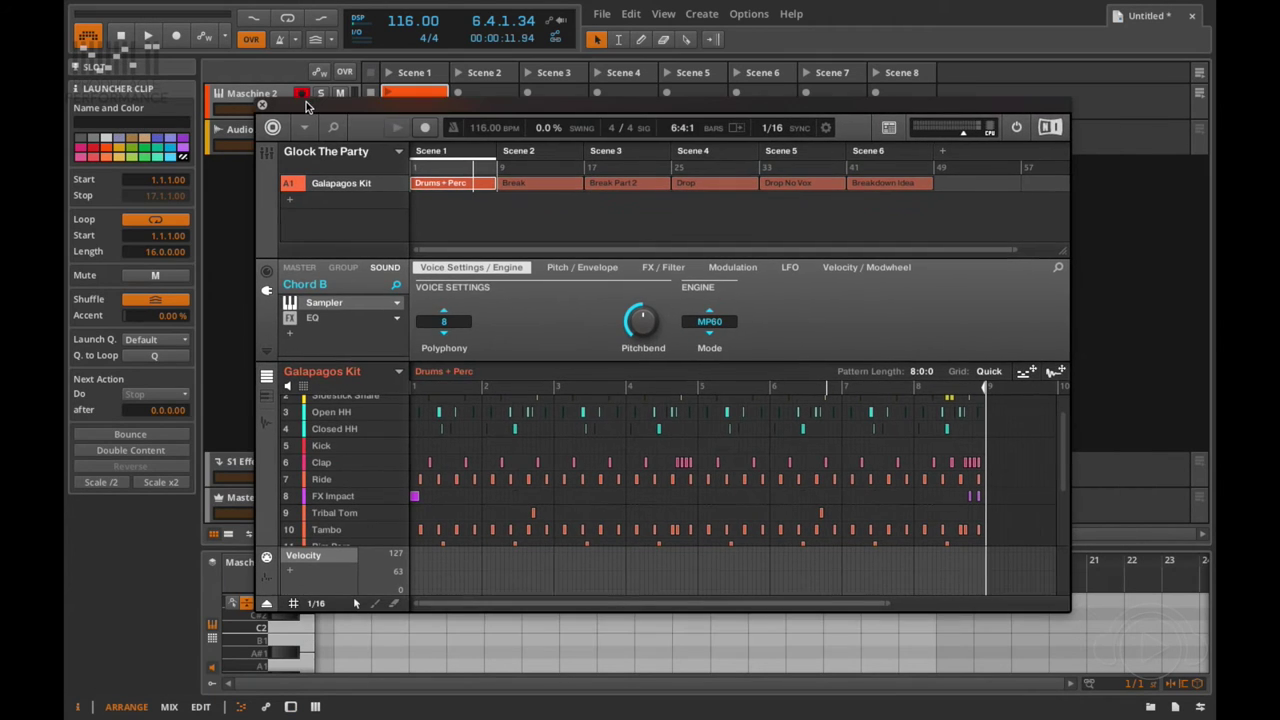
pyautogui.click(824, 129)
pyautogui.moveTo(888, 170)
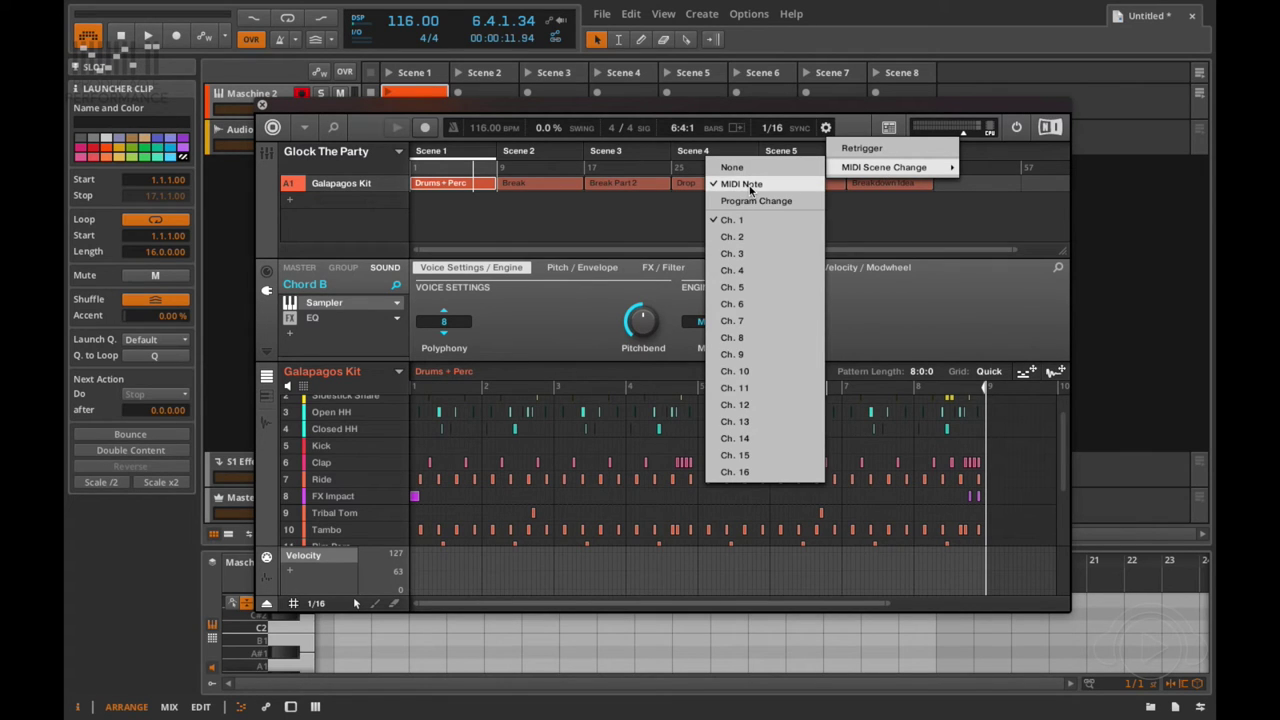
pyautogui.click(545, 292)
# Step: Place the plug-in window beside an enlarged note editor and add a four-bar C-2 note at bar 1
pyautogui.moveTo(279, 105); pyautogui.dragTo(653, 27)
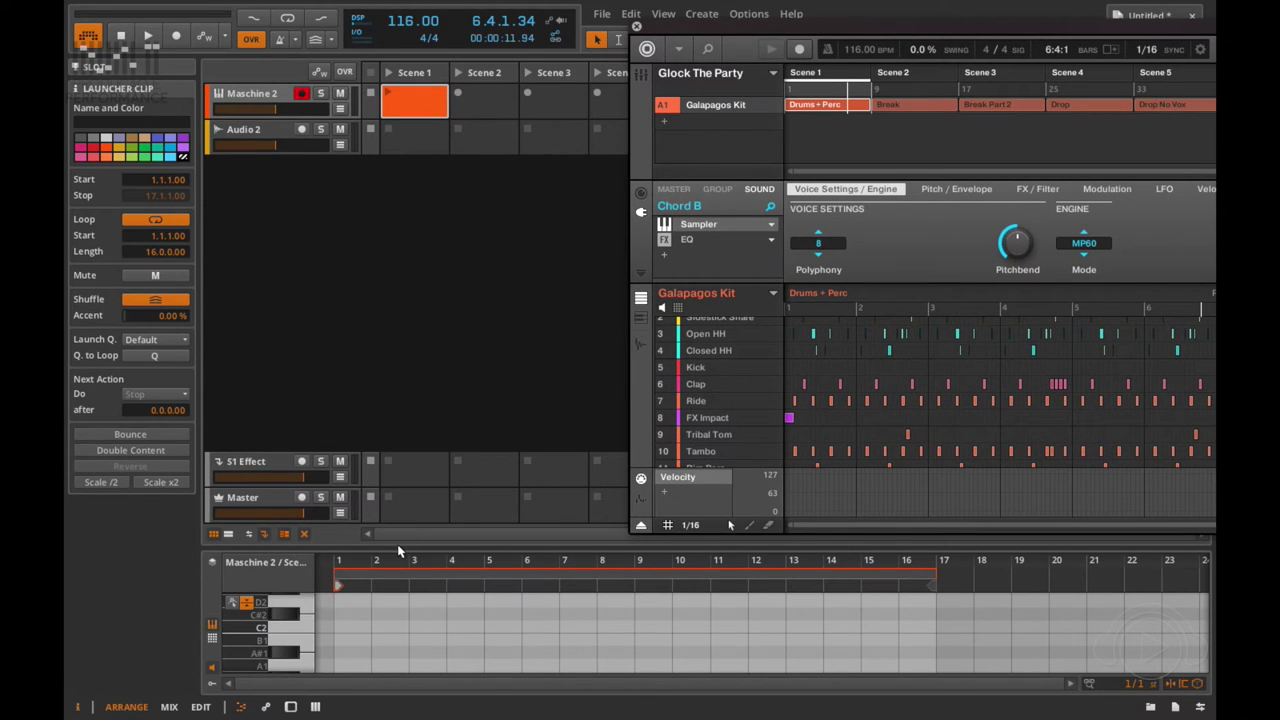
pyautogui.moveTo(393, 549); pyautogui.dragTo(383, 92)
pyautogui.scroll(-5, 400, 428)
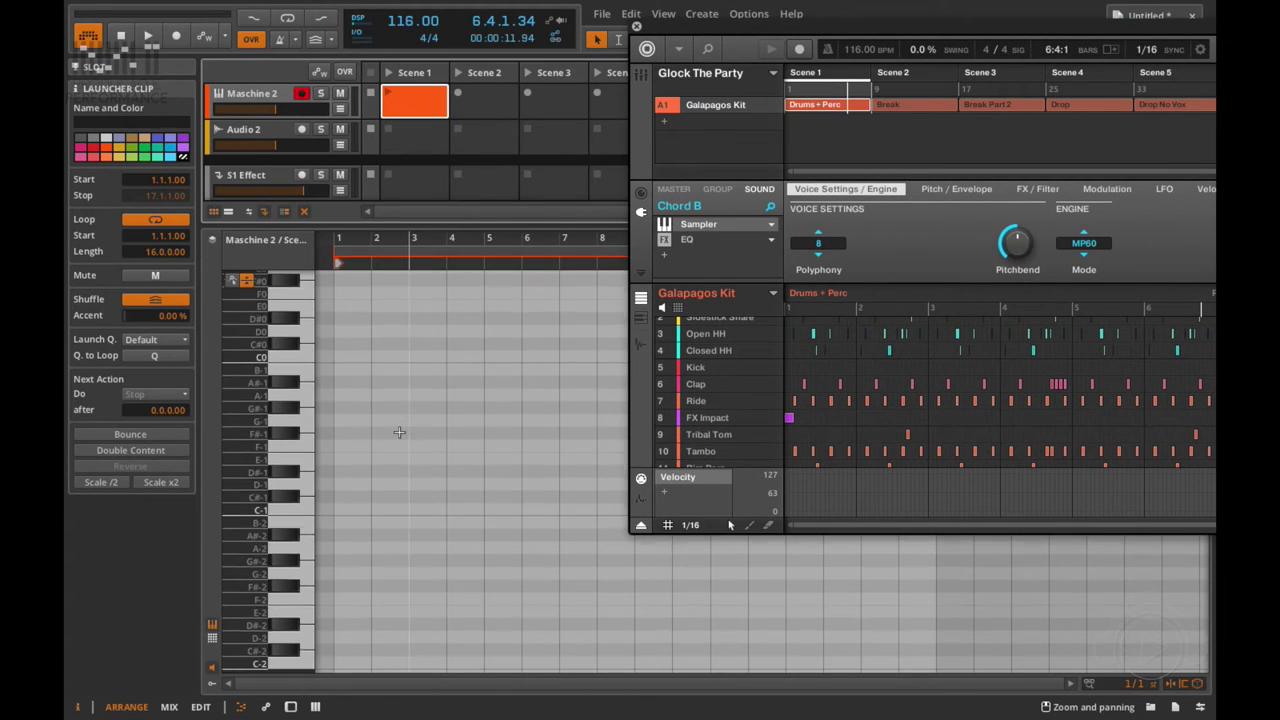
pyautogui.doubleClick(362, 660)
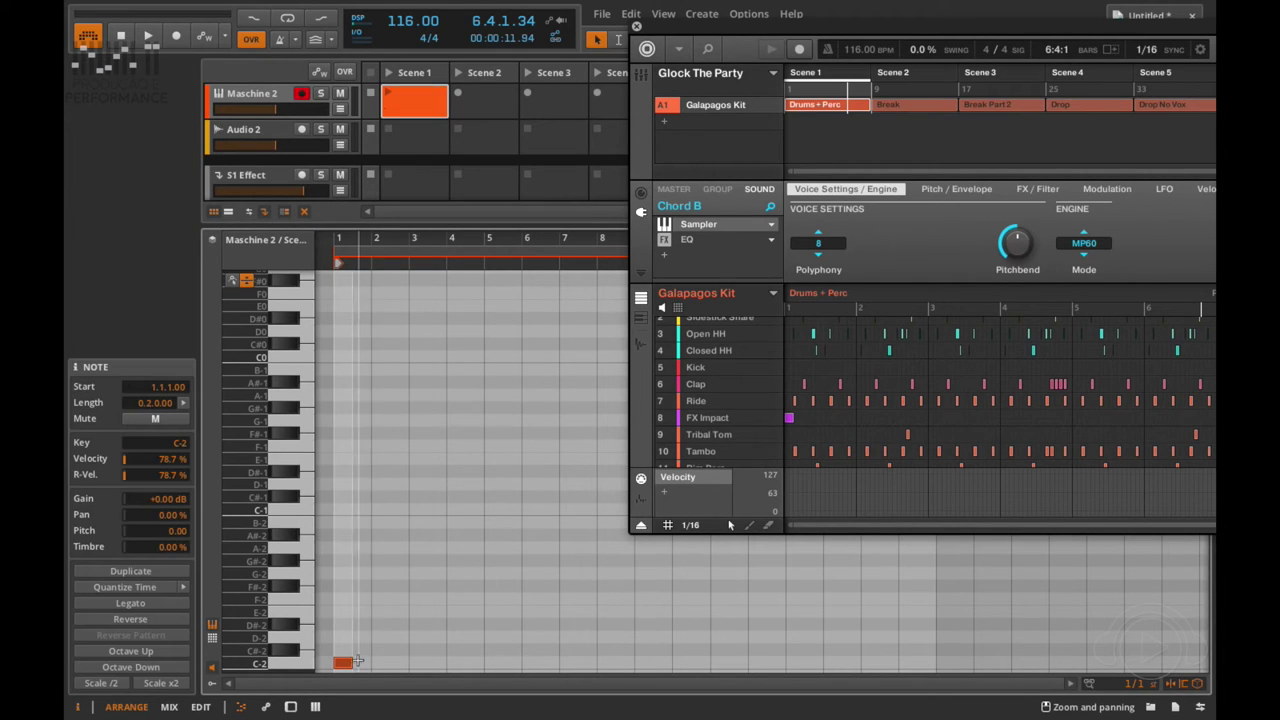
pyautogui.moveTo(349, 662); pyautogui.dragTo(484, 662)
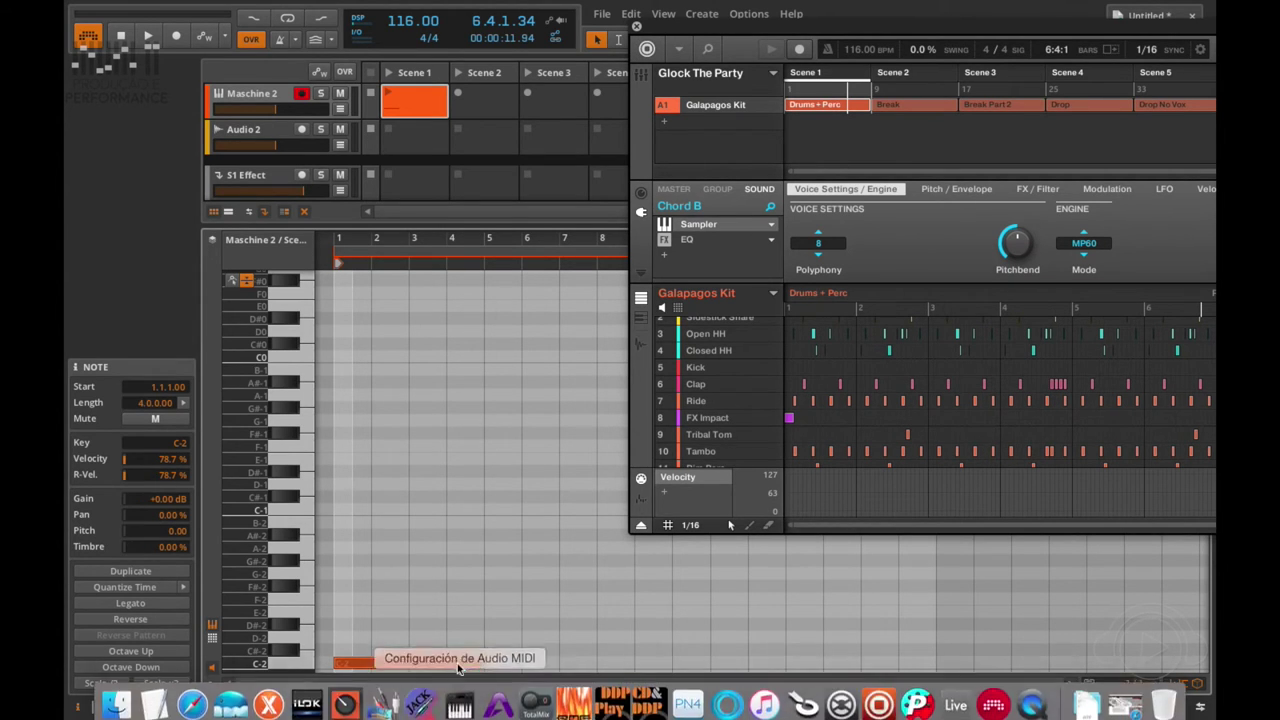
# Step: Add a four-bar C#-2 note at bar 3 of the clip and transpose it up to D#-2
pyautogui.doubleClick(447, 650)
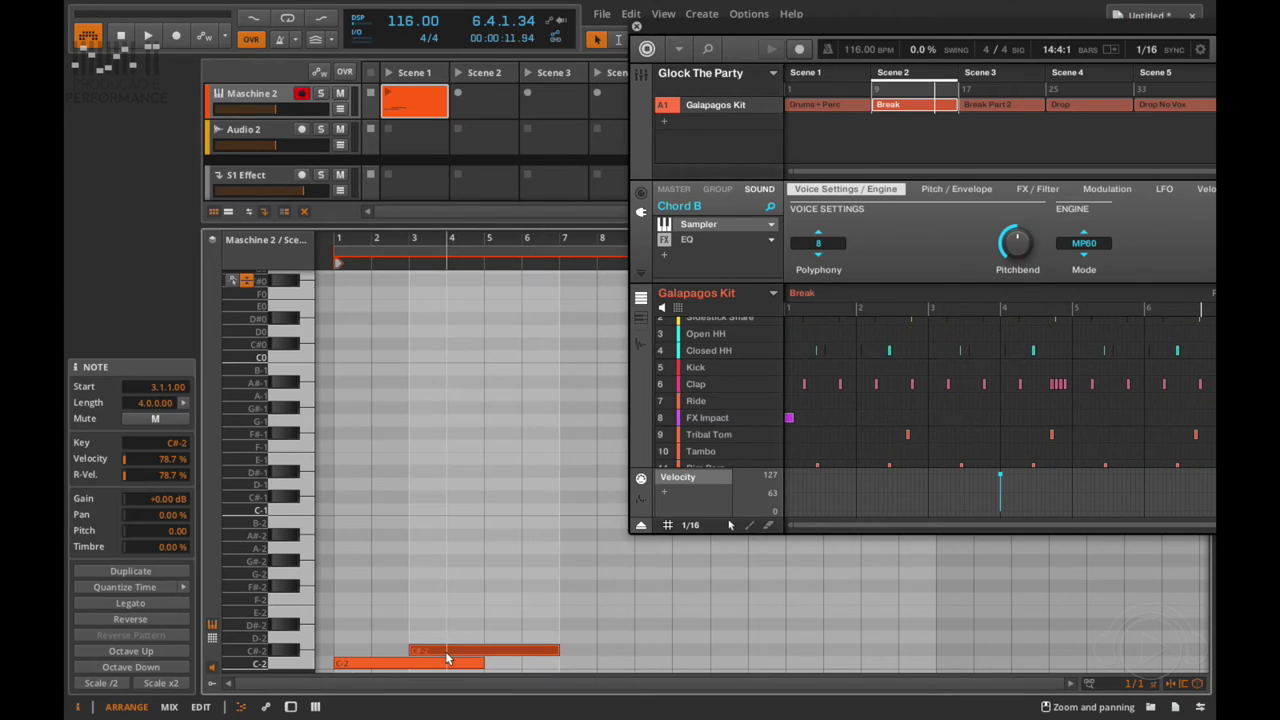
pyautogui.press('Up')
pyautogui.press('Up')
pyautogui.press('Up')
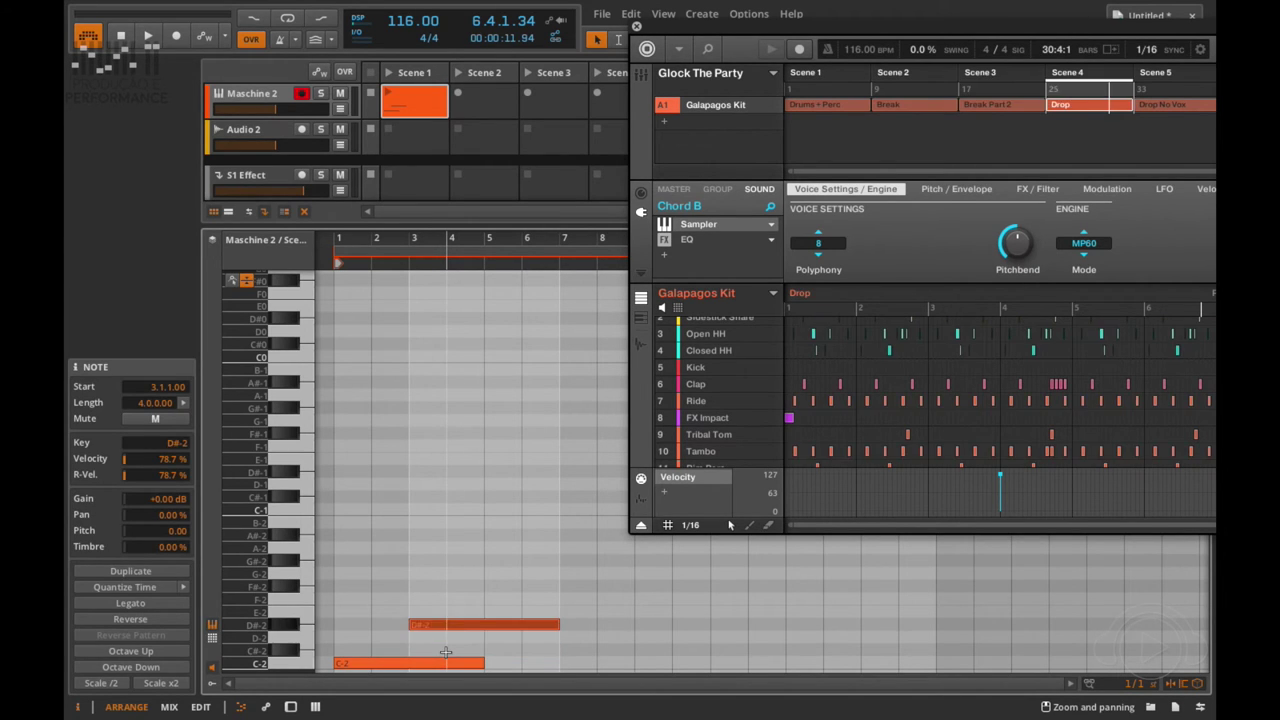
# Step: Transpose the bar 3 note up and down by semitones to switch Maschine scenes, leaving it on C-2
pyautogui.press('Down')
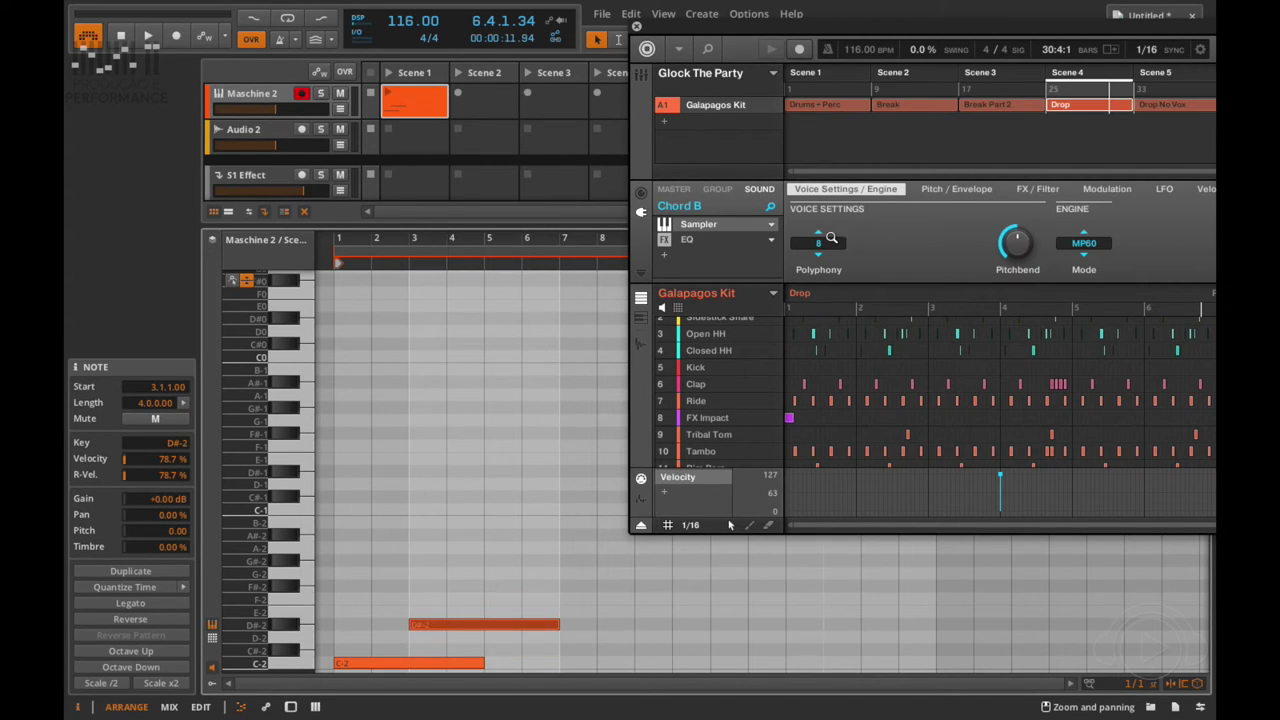
pyautogui.moveTo(910, 27); pyautogui.dragTo(853, 20)
pyautogui.press('Down')
pyautogui.press('Down')
pyautogui.press('Up')
pyautogui.press('Up')
pyautogui.press('Up')
pyautogui.press('Down')
pyautogui.press('Down')
pyautogui.press('Down')
pyautogui.press('Down')
pyautogui.press('Up')
pyautogui.press('Up')
pyautogui.press('Down')
pyautogui.press('Down')
pyautogui.press('Up')
pyautogui.press('Up')
pyautogui.press('Up')
pyautogui.press('Down')
pyautogui.press('Up')
pyautogui.press('Down')
pyautogui.press('Down')
pyautogui.press('Down')
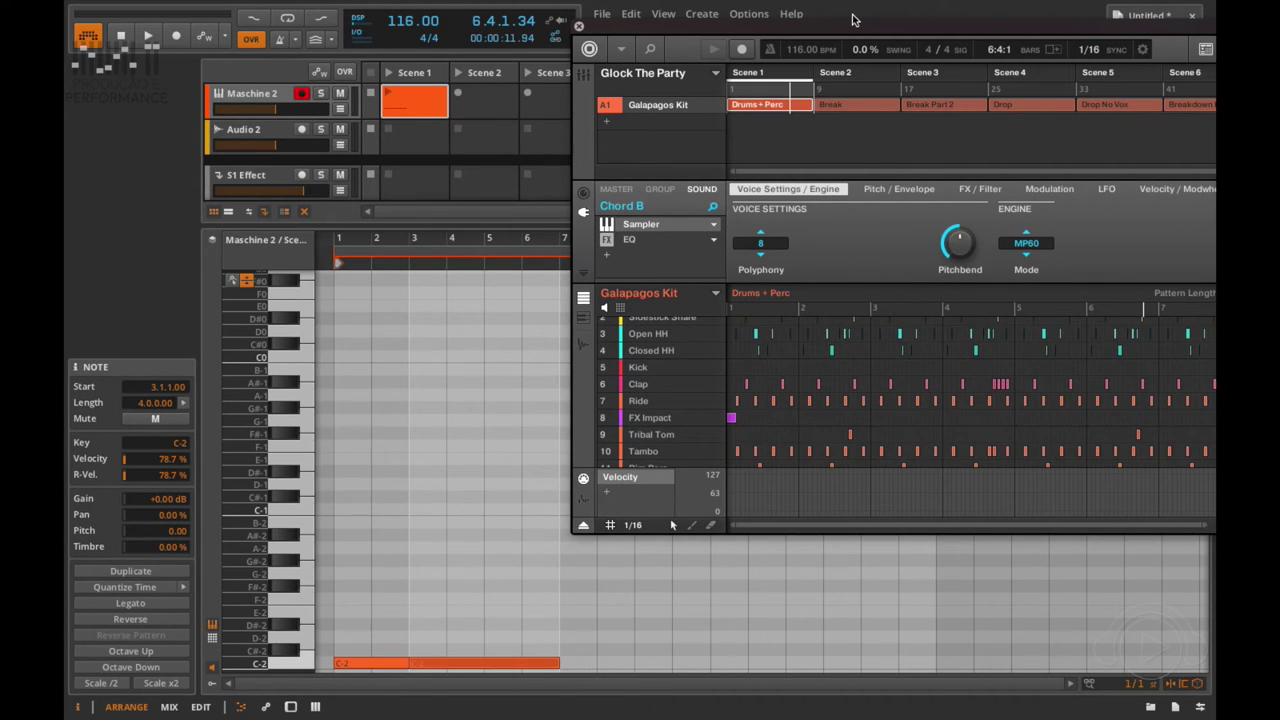
# Step: Delete the note at bar 3 and extend the C-2 note at bar 1 to a length of three bars
pyautogui.doubleClick(470, 664)
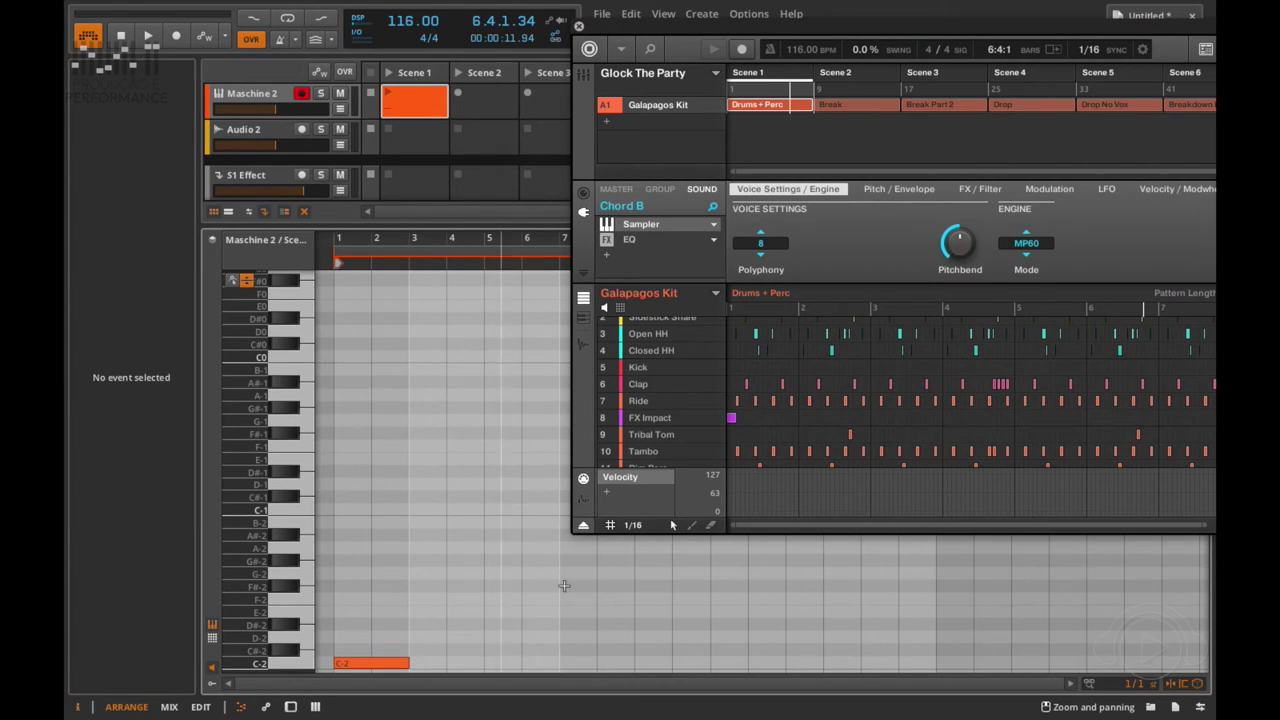
pyautogui.hscroll(1, 614, 566)
pyautogui.hscroll(-1, 614, 566)
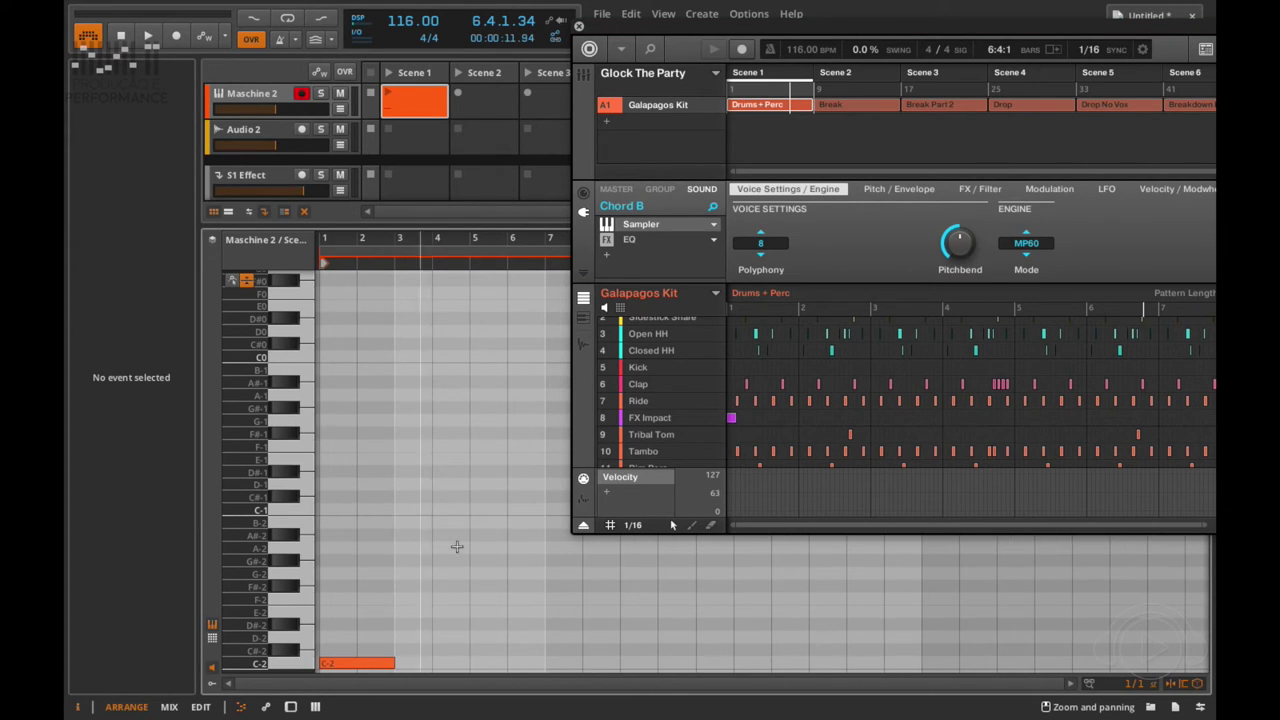
pyautogui.moveTo(485, 241); pyautogui.dragTo(485, 239)
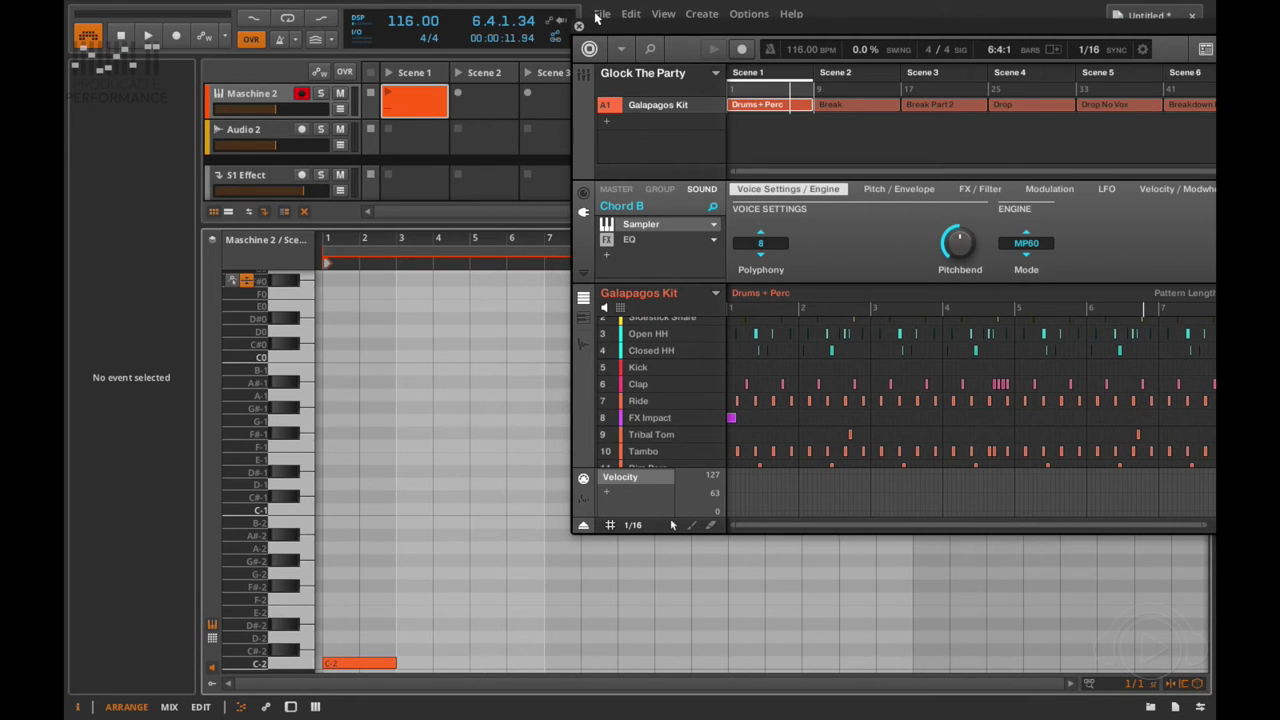
pyautogui.moveTo(613, 22); pyautogui.dragTo(823, 469)
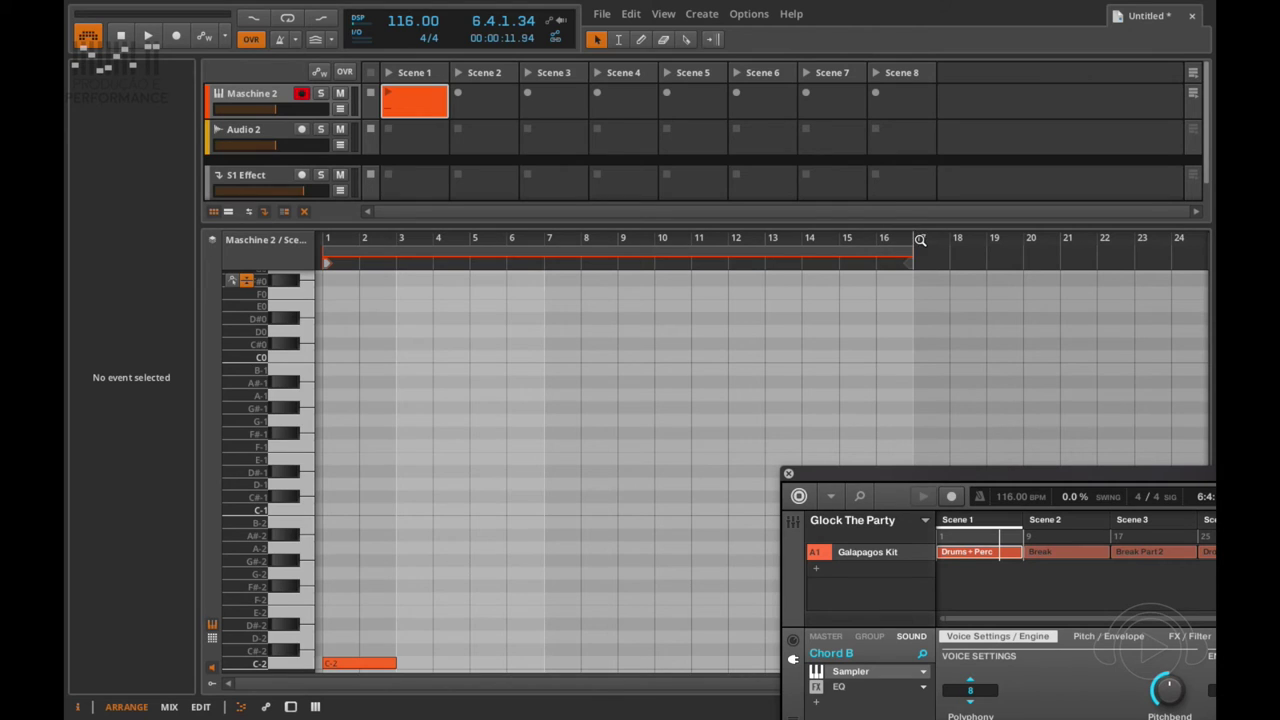
pyautogui.moveTo(394, 663); pyautogui.dragTo(432, 664)
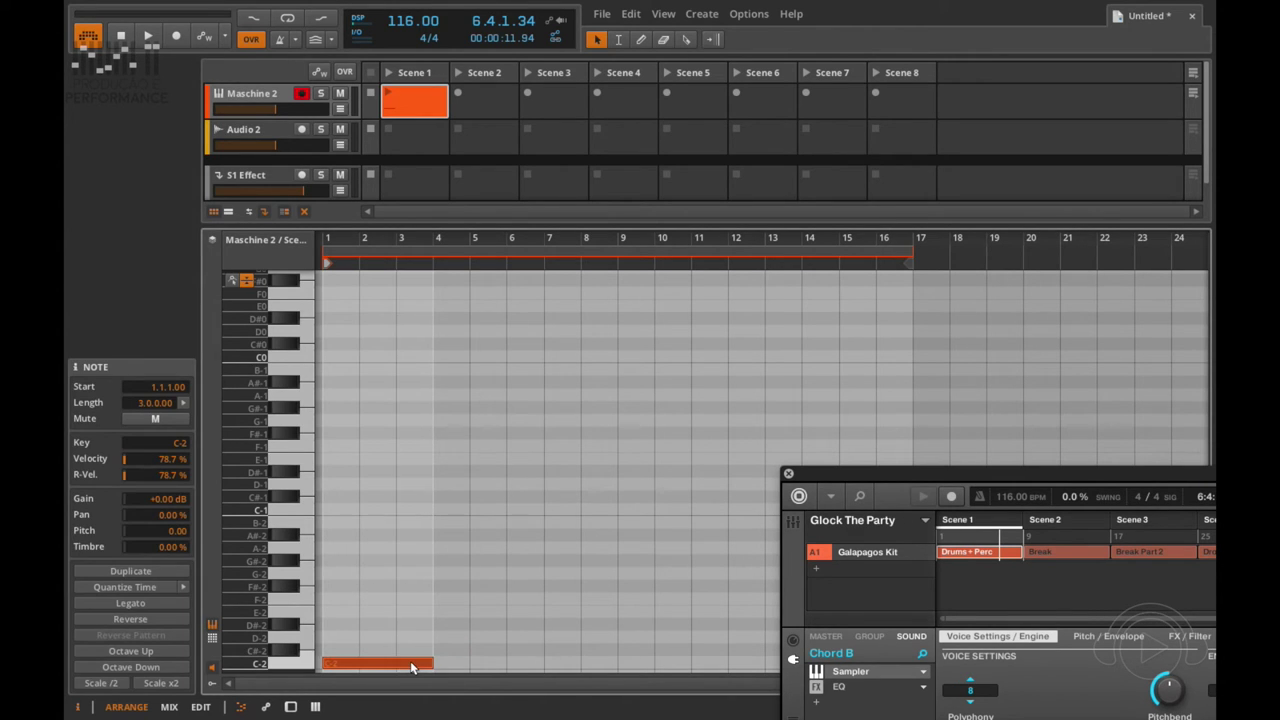
# Step: Duplicate the three-bar note four times end to end, raising each copy one semitone, from C#-2 to E-2
pyautogui.hotkey('ctrl', 'd')
pyautogui.press('Up')
pyautogui.hotkey('ctrl', 'd')
pyautogui.press('Up')
pyautogui.hotkey('ctrl', 'd')
pyautogui.press('Up')
pyautogui.hotkey('ctrl', 'd')
pyautogui.press('Up')
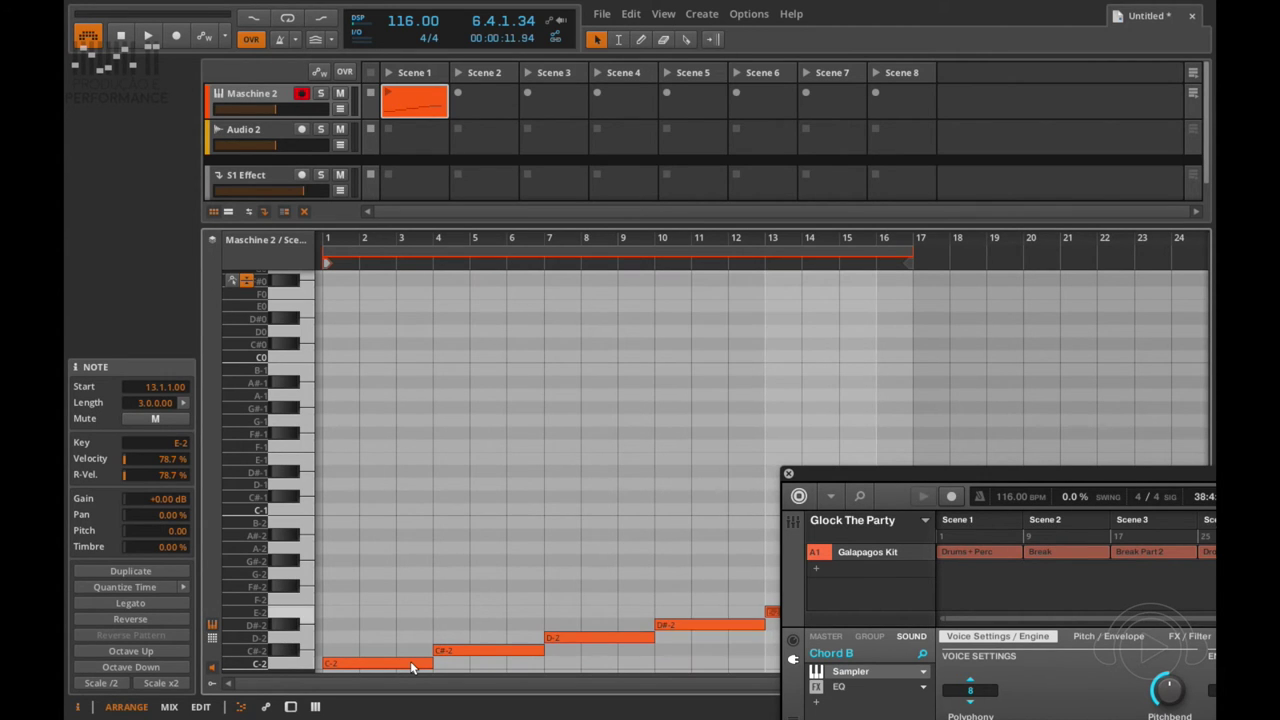
# Step: Bring the full Maschine window into view and compare its Scene 1 and Scene 5 with the clip's notes
pyautogui.moveTo(900, 470); pyautogui.dragTo(1078, 192)
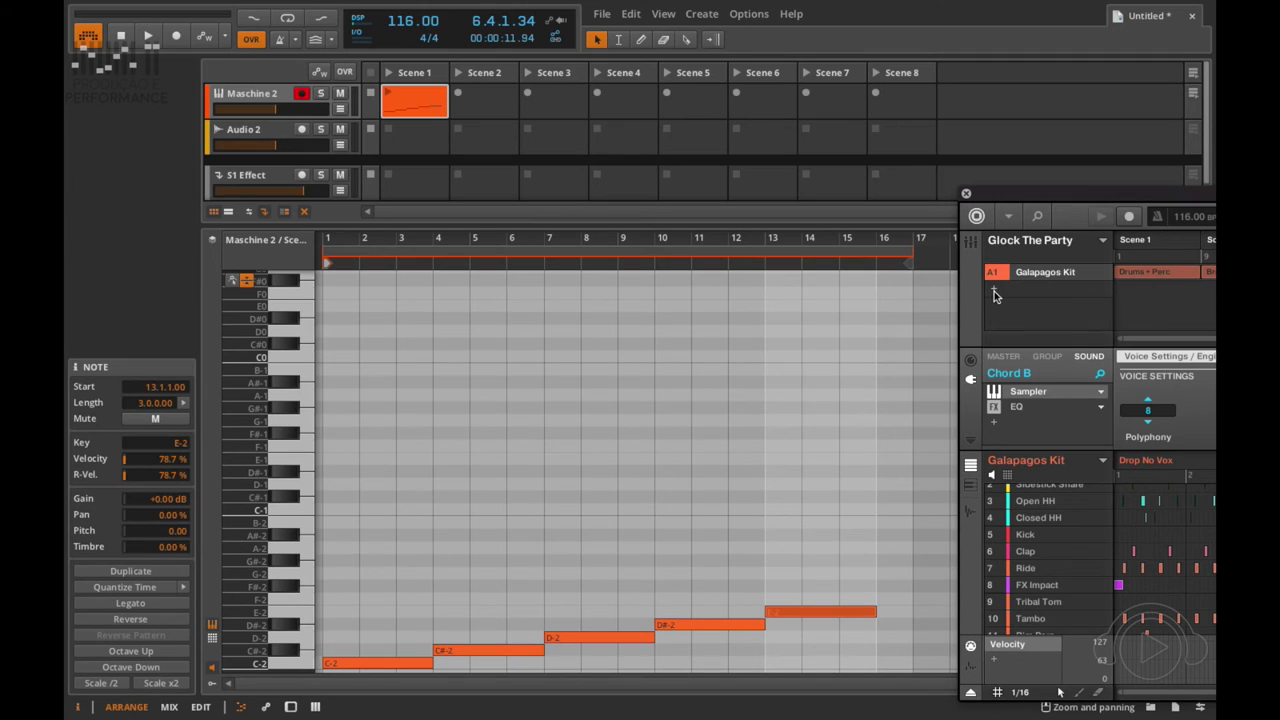
pyautogui.moveTo(1012, 194); pyautogui.dragTo(273, 26)
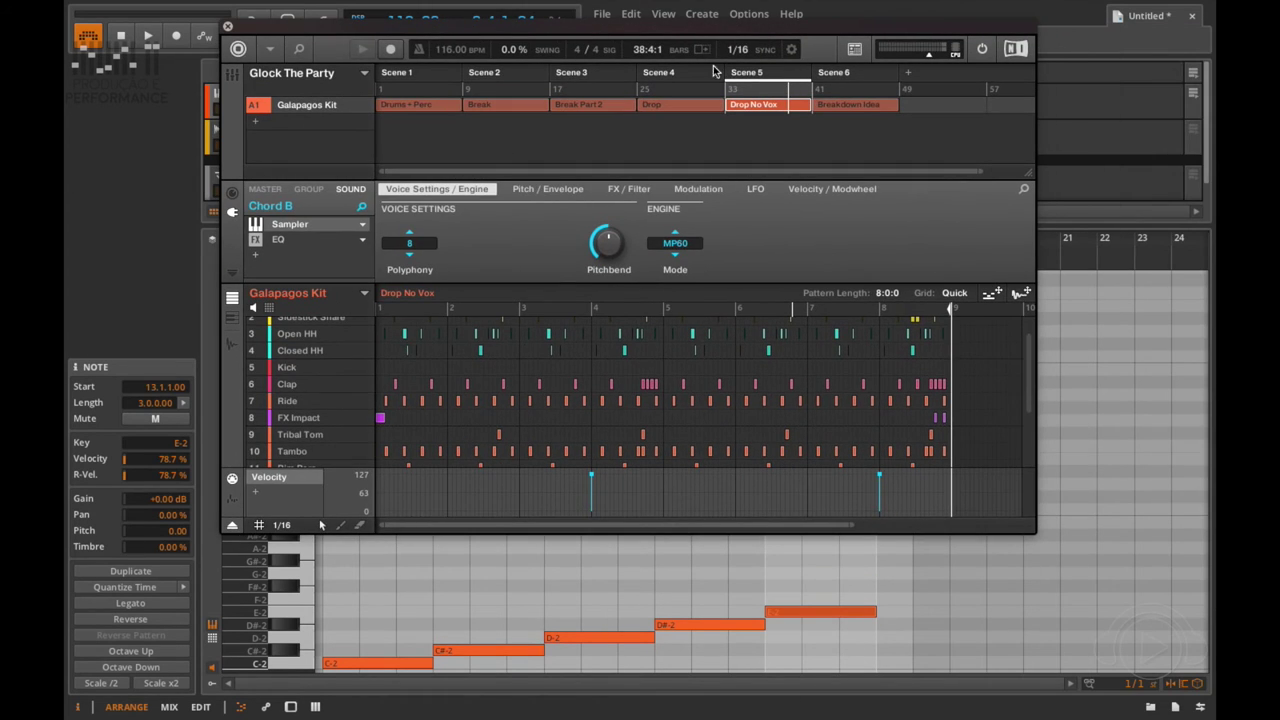
pyautogui.click(409, 106)
pyautogui.click(773, 108)
pyautogui.moveTo(779, 35); pyautogui.dragTo(821, 677)
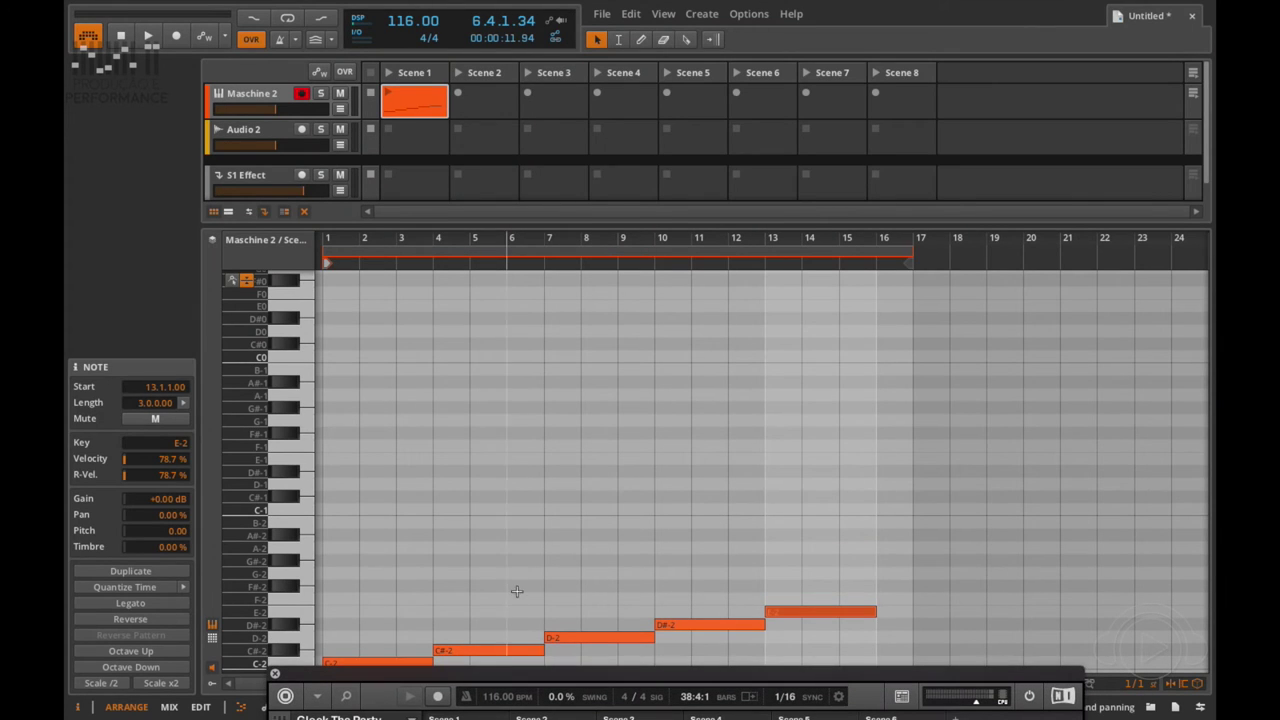
# Step: Audition the clip's C-2 and C#-2 notes and check which Maschine scene is selected
pyautogui.click(369, 665)
pyautogui.click(474, 652)
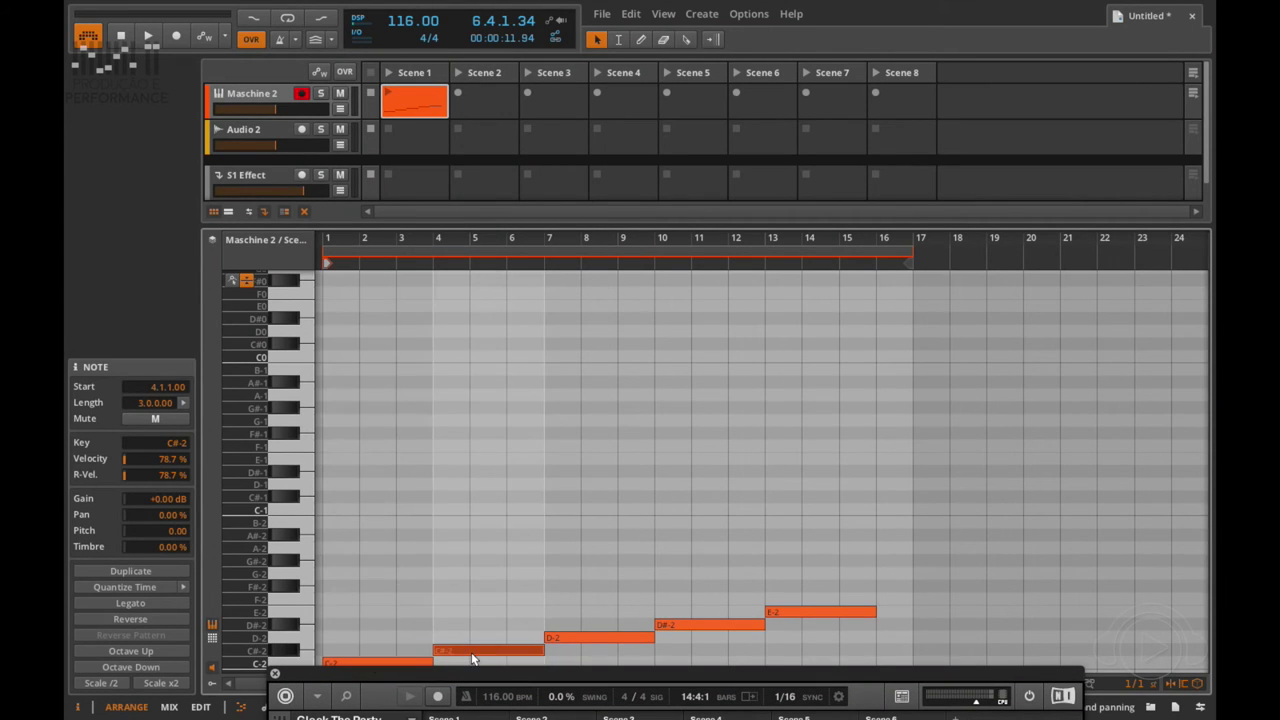
pyautogui.moveTo(744, 684); pyautogui.dragTo(822, 50)
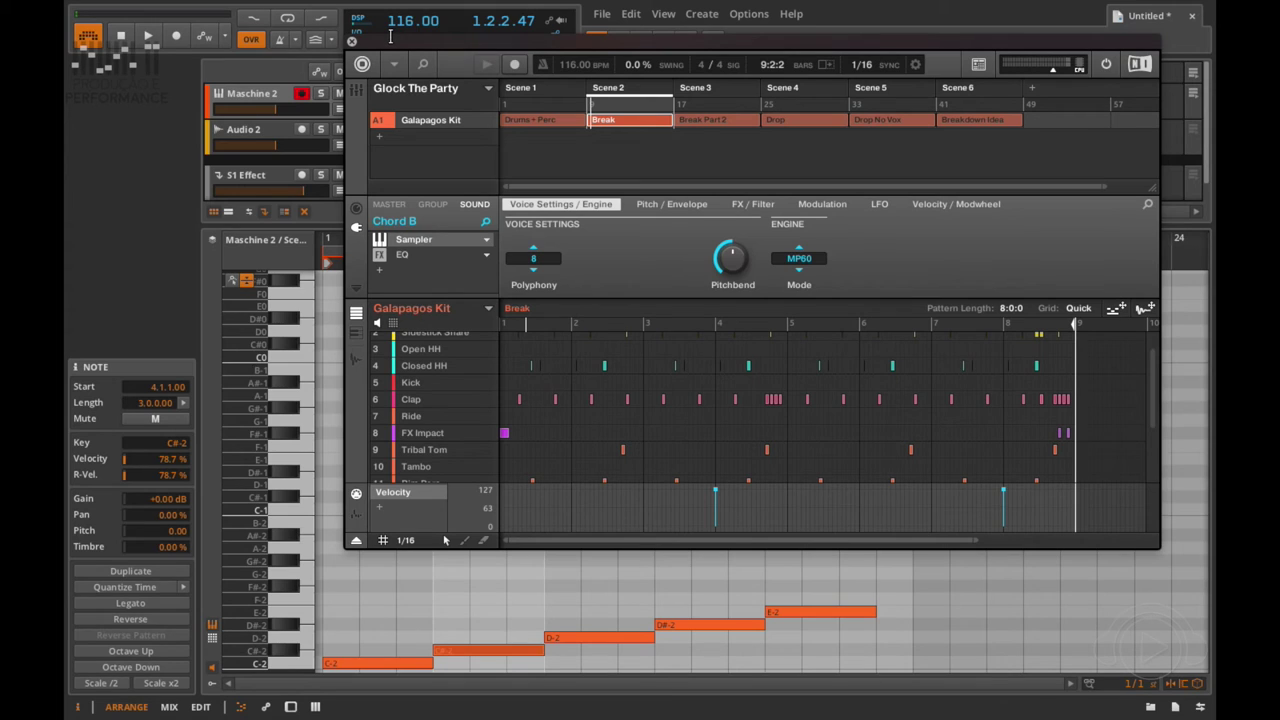
# Step: Reset the transport to the beginning, select Maschine's Scene 1 and launch the Maschine 2 clip in launcher Scene 1
pyautogui.click(120, 38)
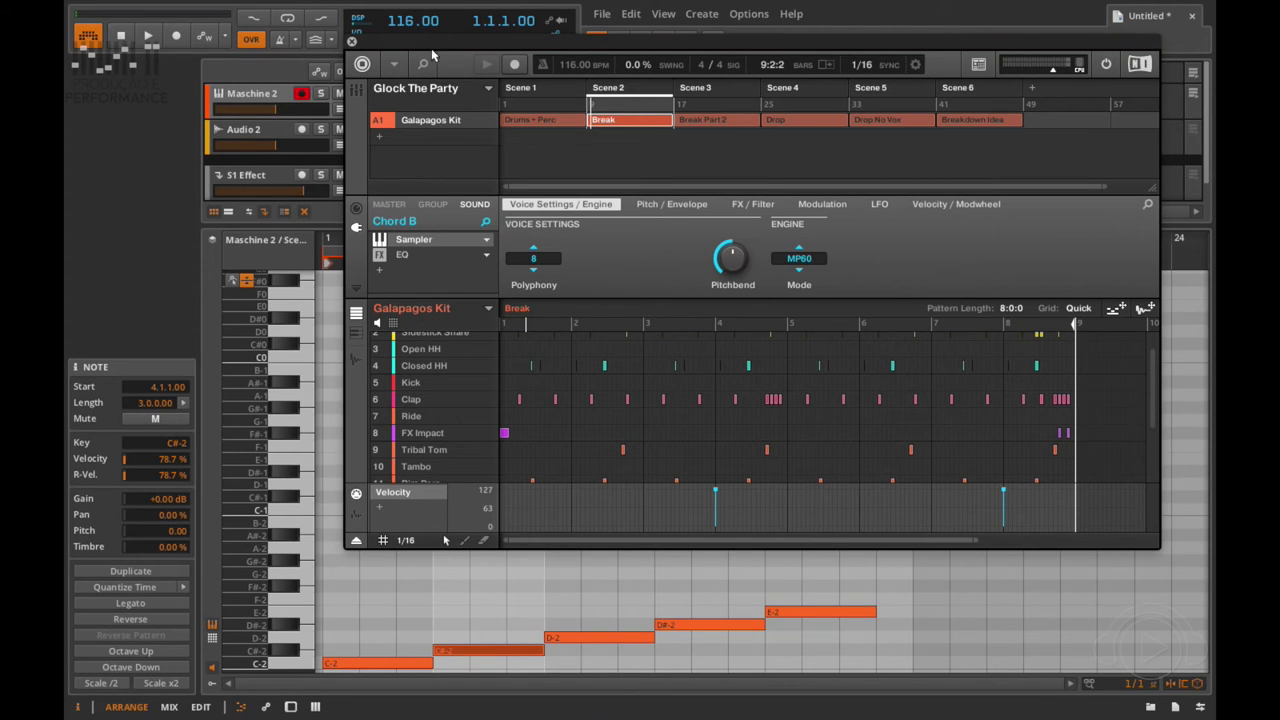
pyautogui.click(527, 88)
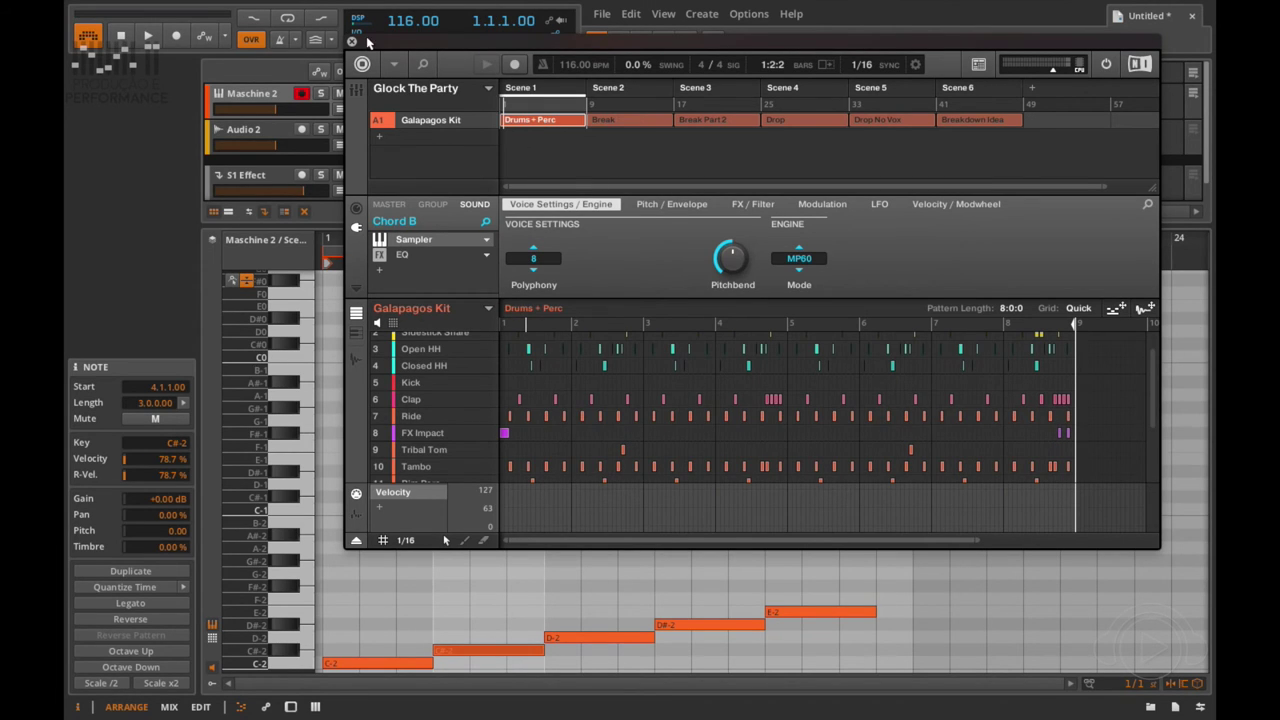
pyautogui.moveTo(405, 44); pyautogui.dragTo(712, 84)
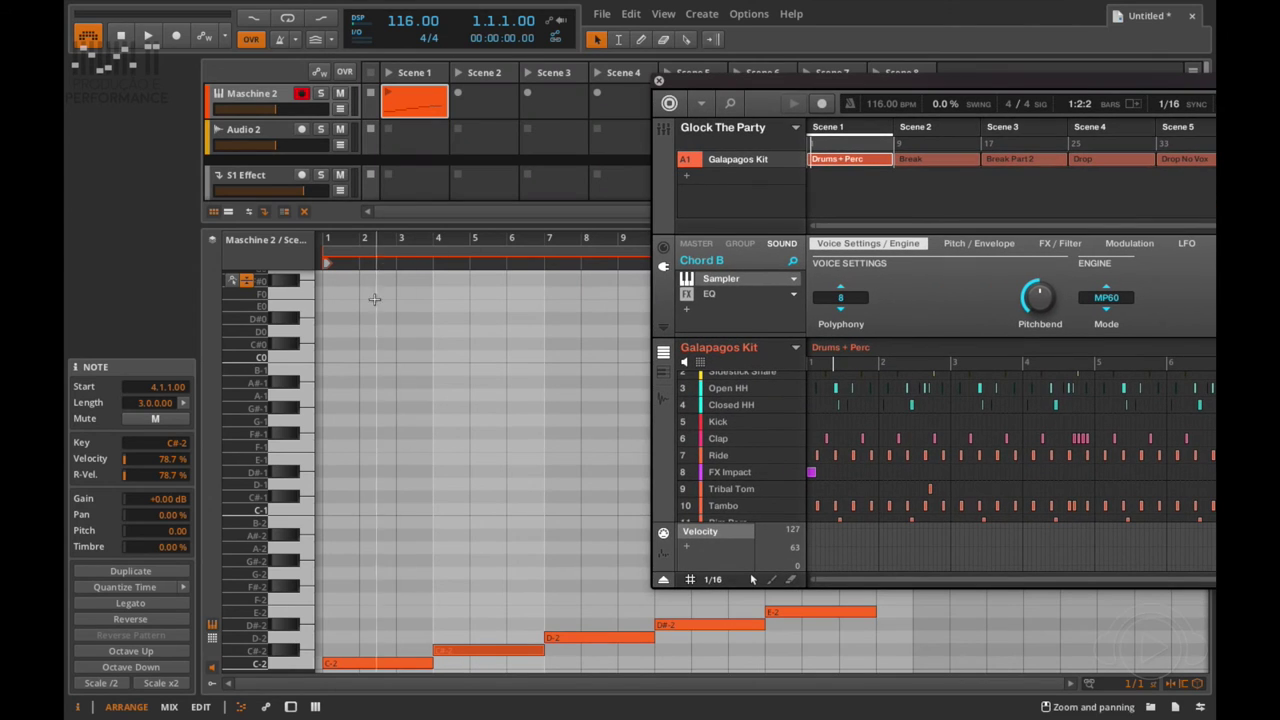
pyautogui.click(424, 99)
pyautogui.click(389, 93)
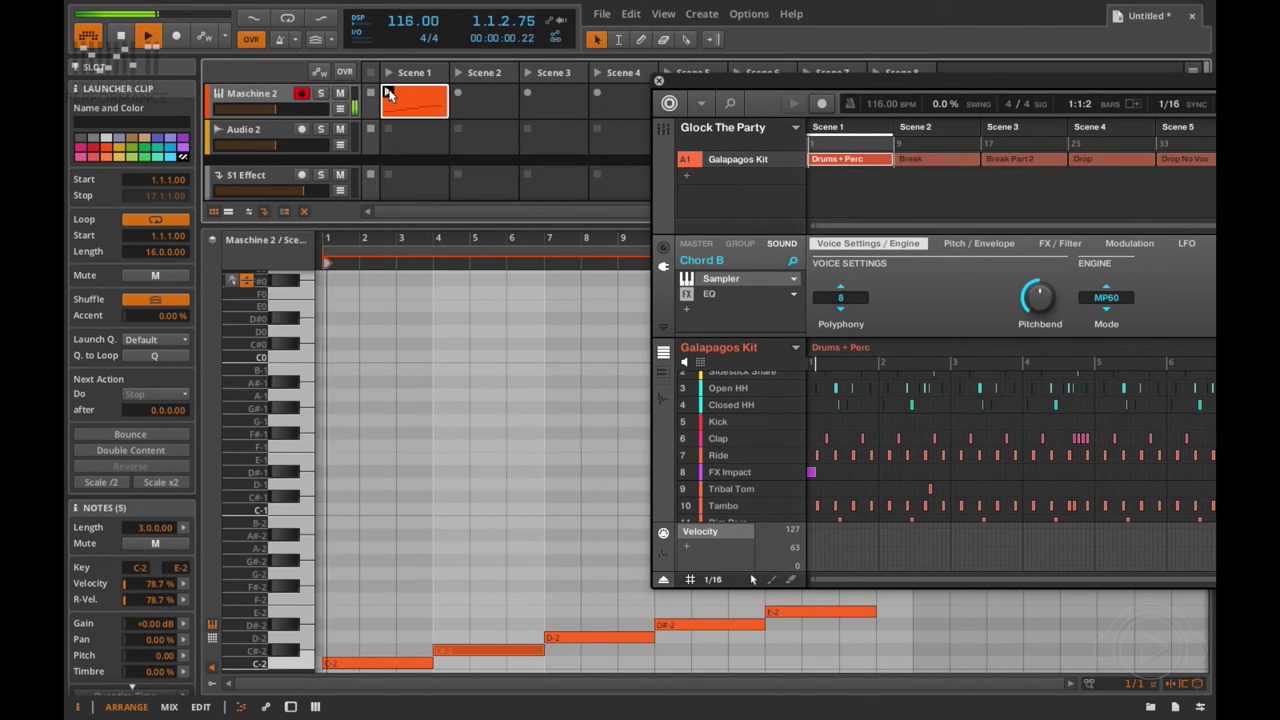
# Step: Watch the Maschine scenes change as the clip plays, and restart playback from Maschine's Scene 1
pyautogui.moveTo(737, 80); pyautogui.dragTo(615, 72)
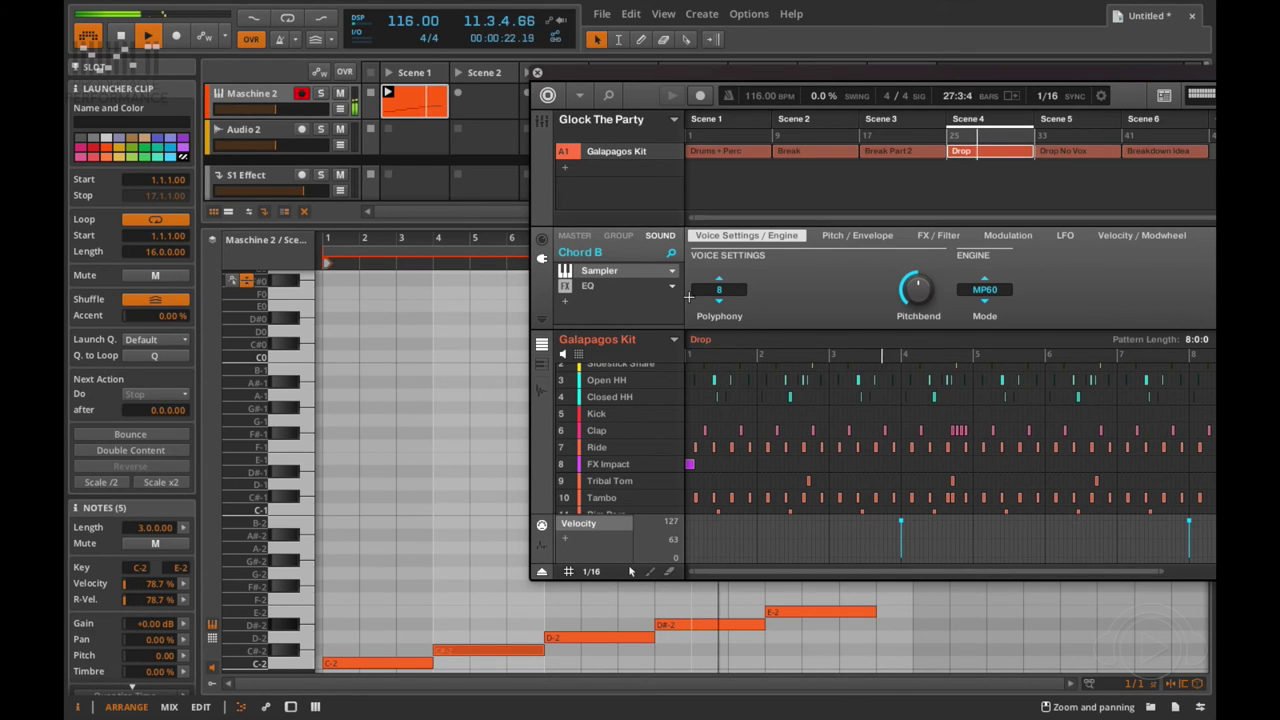
pyautogui.moveTo(817, 72); pyautogui.dragTo(698, 52)
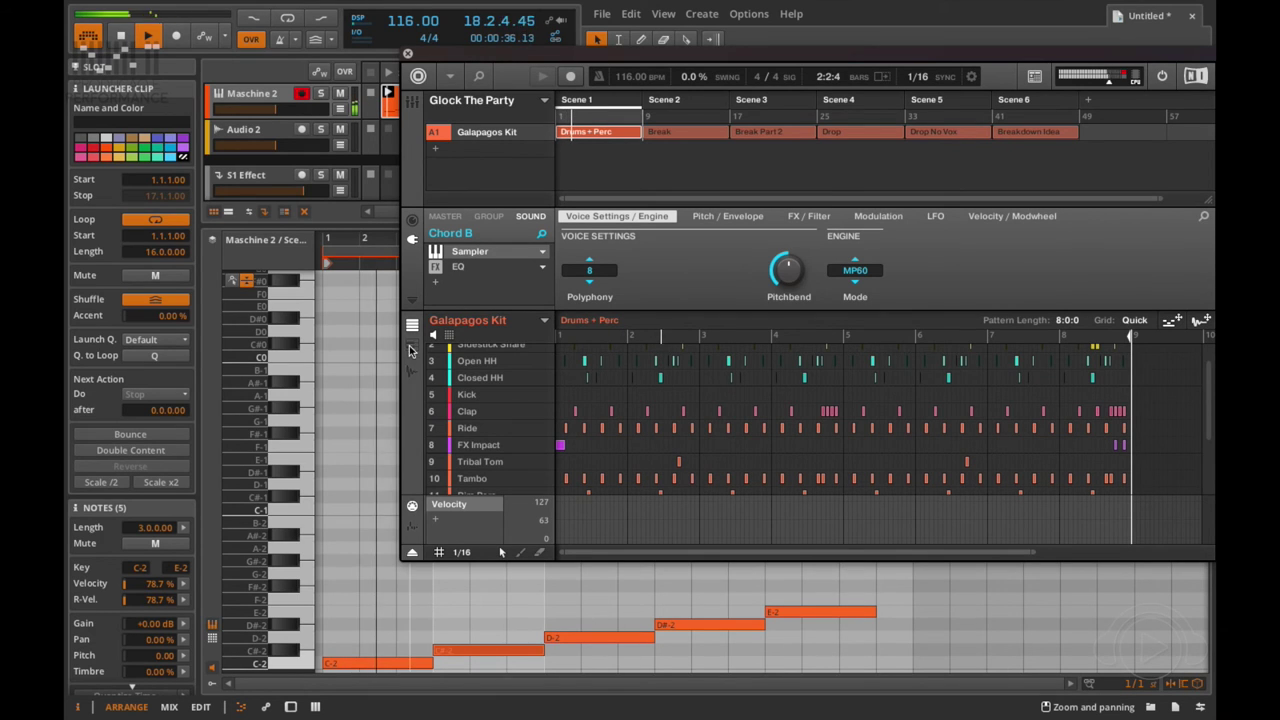
pyautogui.click(690, 132)
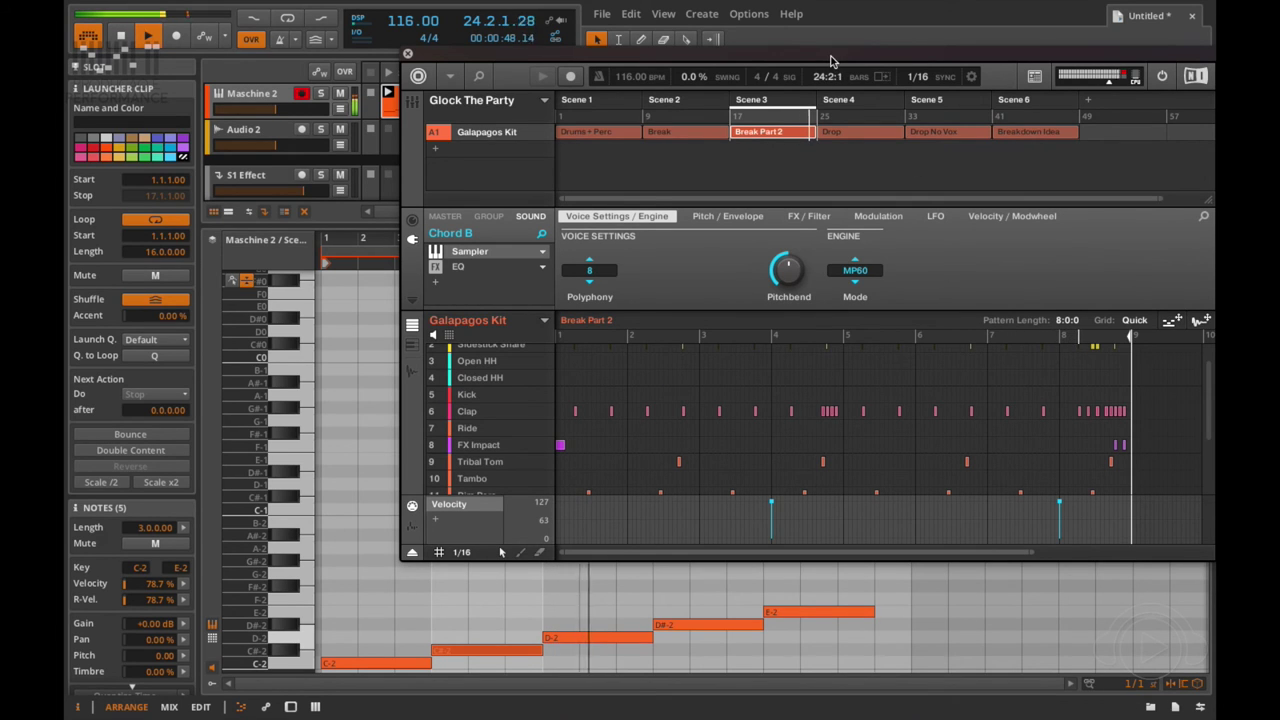
pyautogui.moveTo(831, 60); pyautogui.dragTo(739, 62)
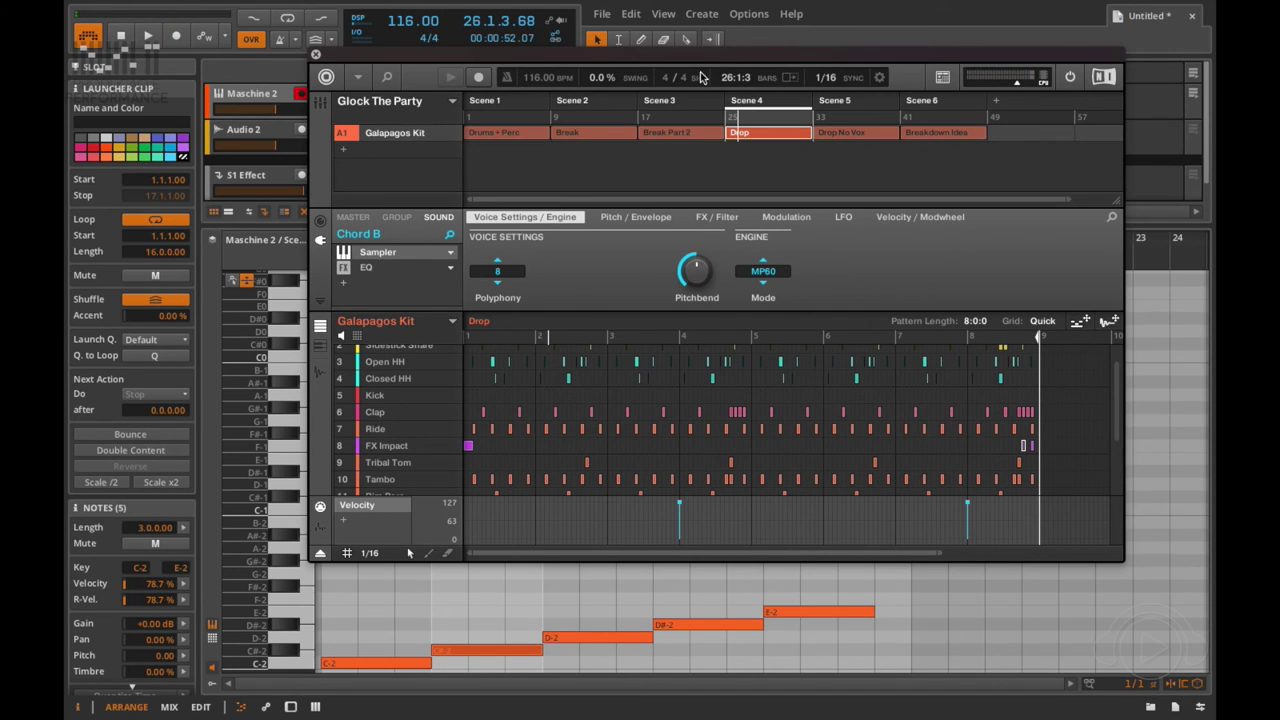
pyautogui.click(513, 103)
pyautogui.press('space')
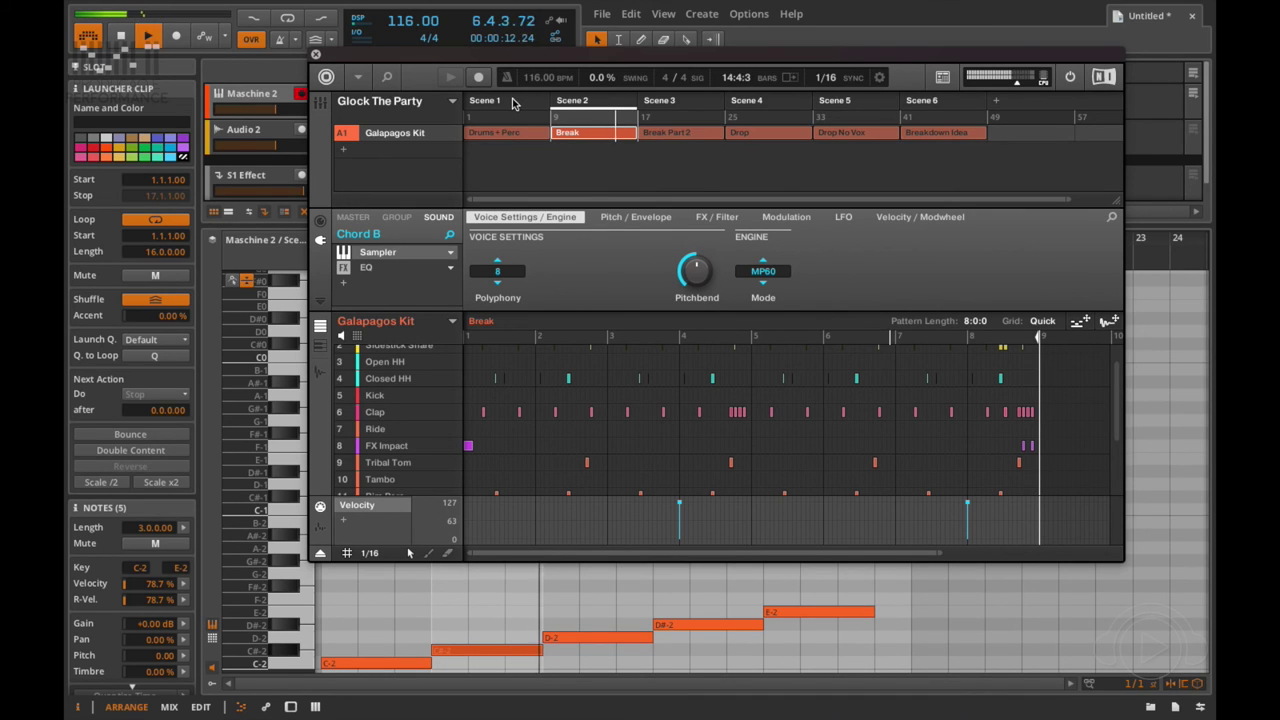
# Step: Turn on Maschine's Retrigger option and restart playback from Scene 1
pyautogui.click(880, 77)
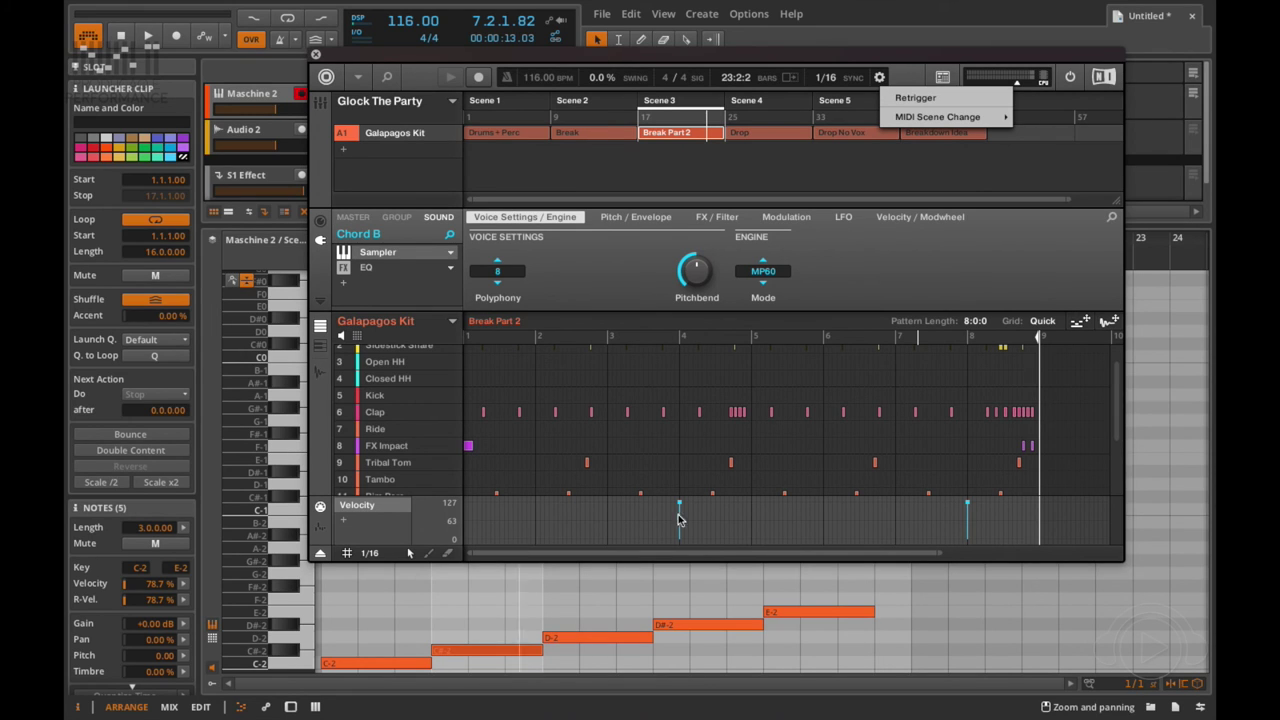
pyautogui.click(935, 104)
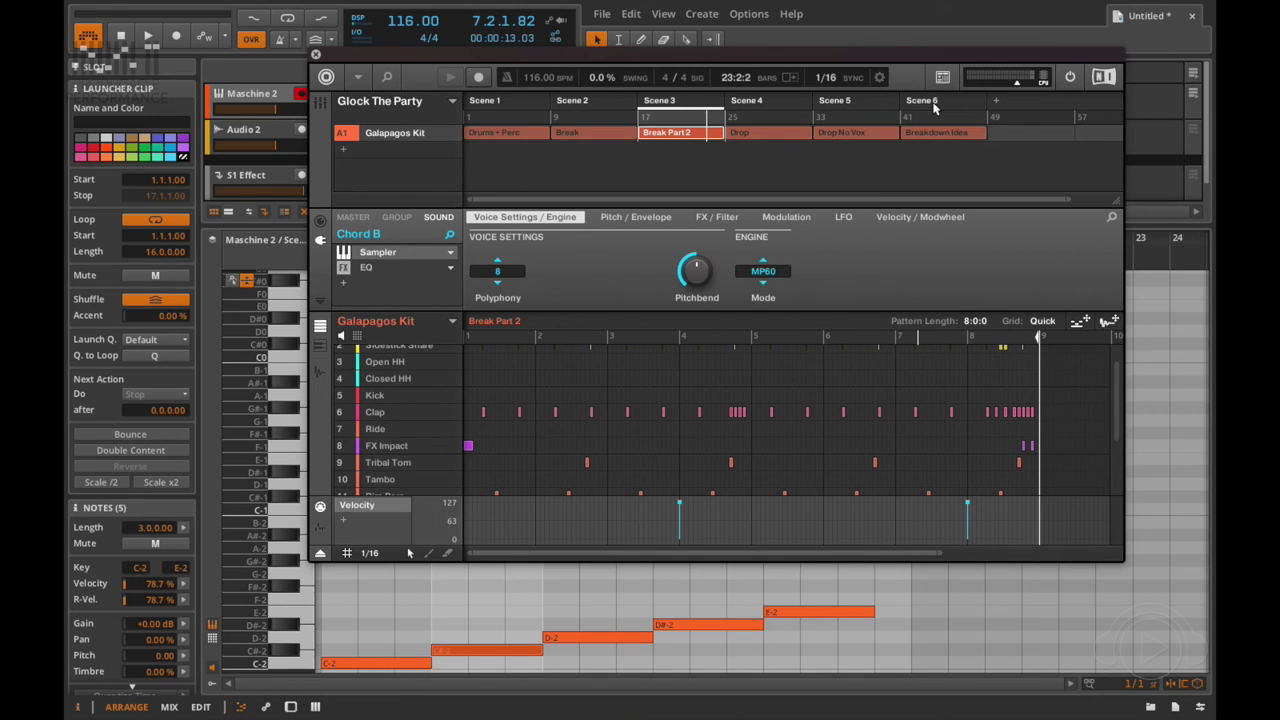
pyautogui.click(497, 104)
pyautogui.press('space')
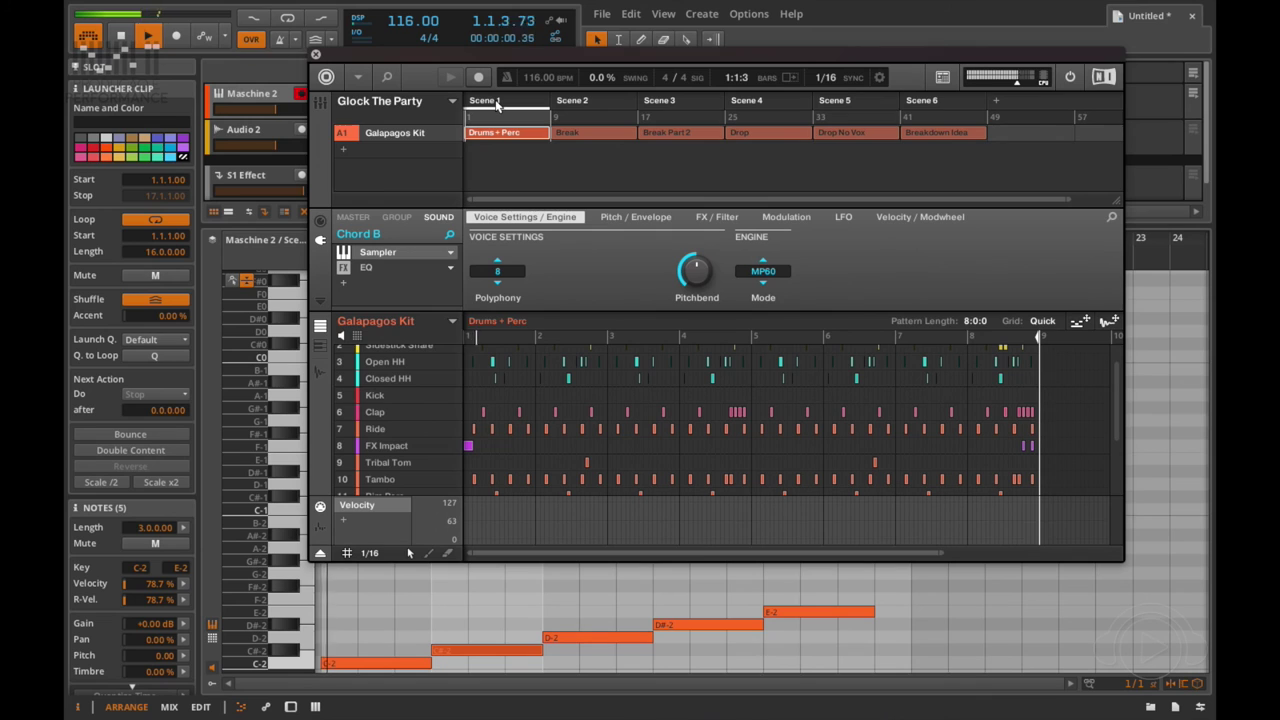